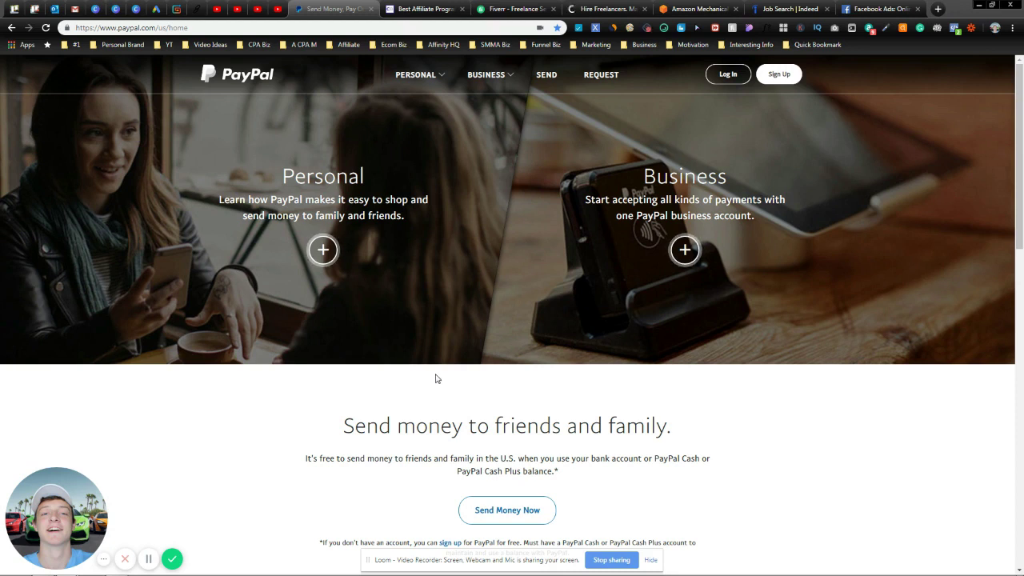
# - Expand and collapse PayPal's Personal panel, then switch to the ClickBank affiliate tab
pyautogui.click(324, 250)
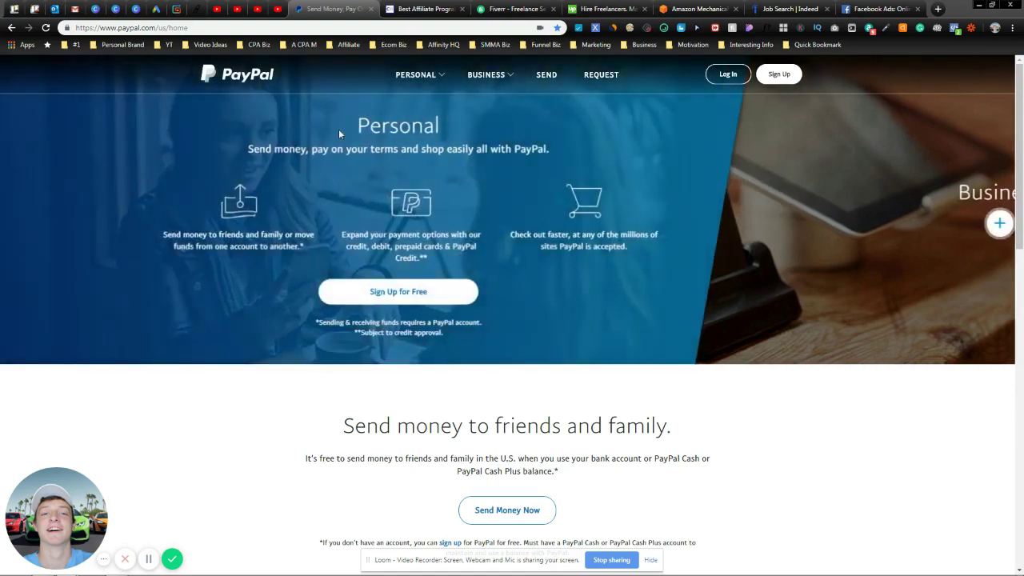
pyautogui.click(234, 110)
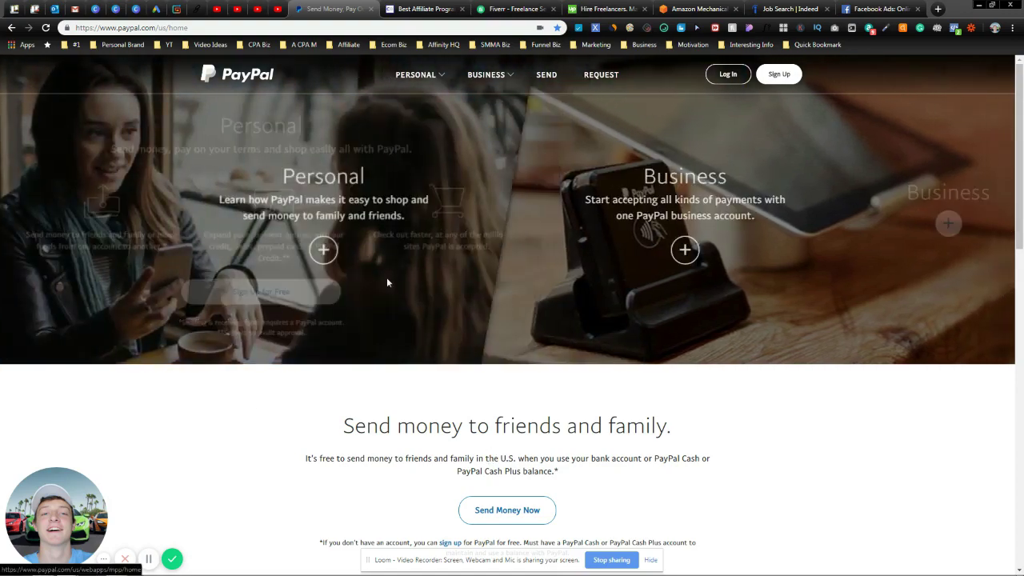
pyautogui.scroll(-5, 374, 292)
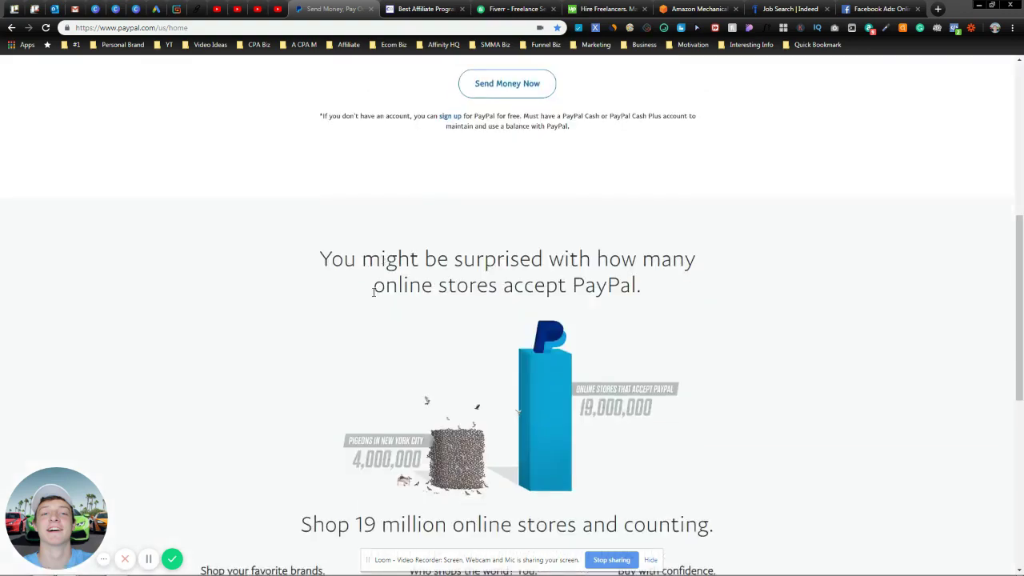
pyautogui.scroll(-5, 374, 292)
pyautogui.scroll(4, 276, 299)
pyautogui.scroll(6, 228, 413)
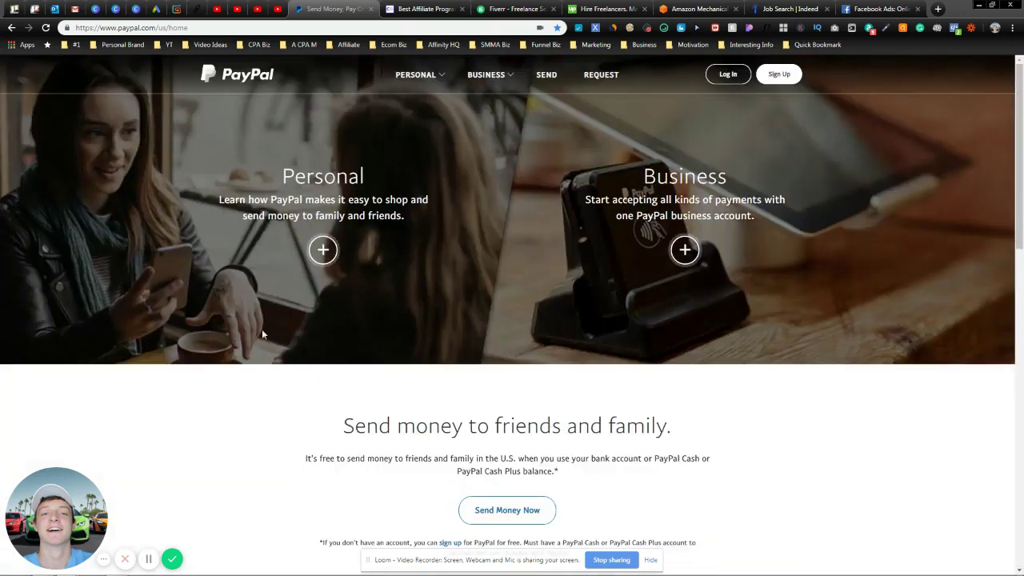
pyautogui.click(413, 8)
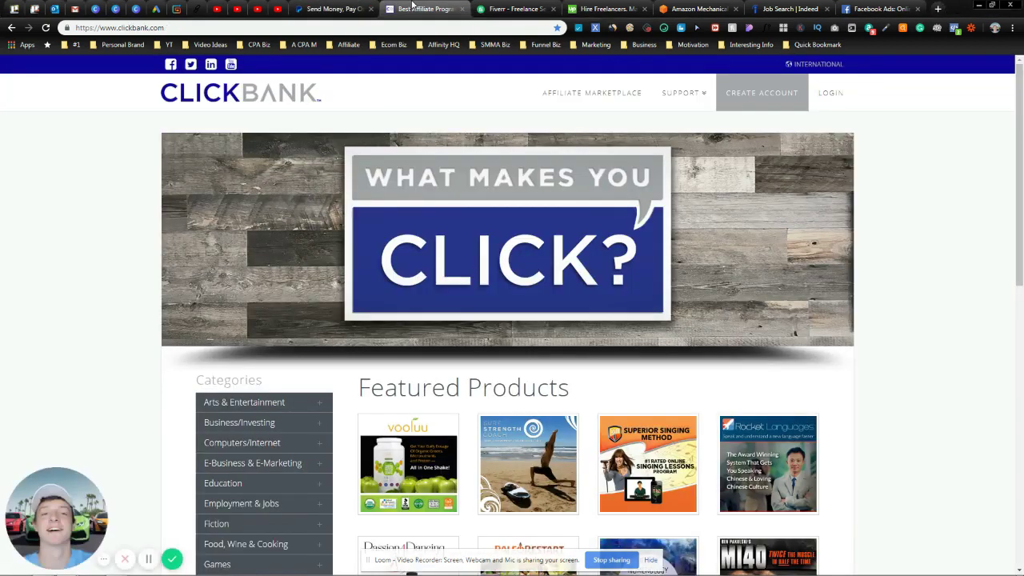
# - Open ClickBank's Affiliate Marketplace from the site header
pyautogui.click(604, 94)
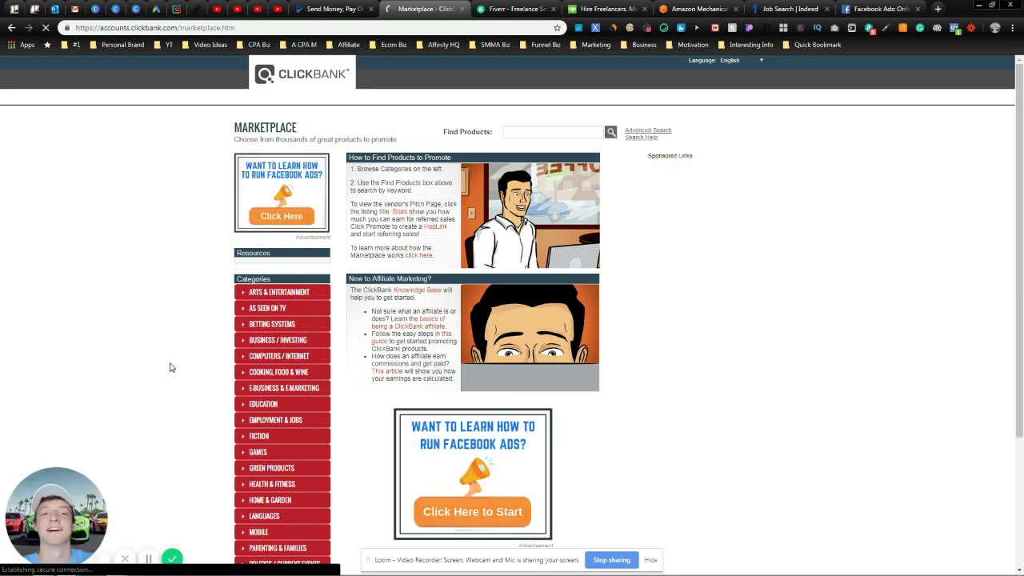
pyautogui.scroll(-2, 132, 363)
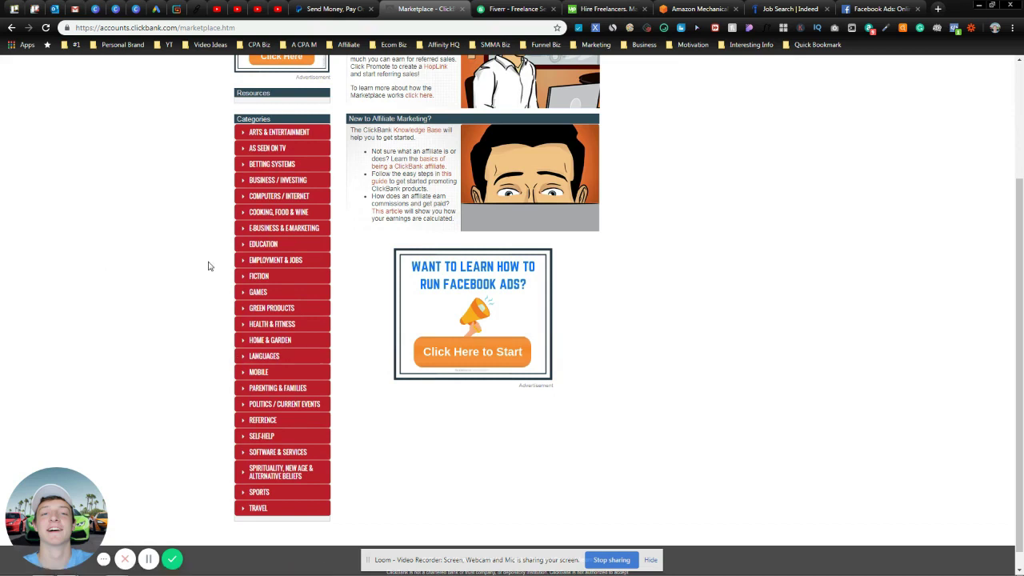
pyautogui.scroll(2, 128, 324)
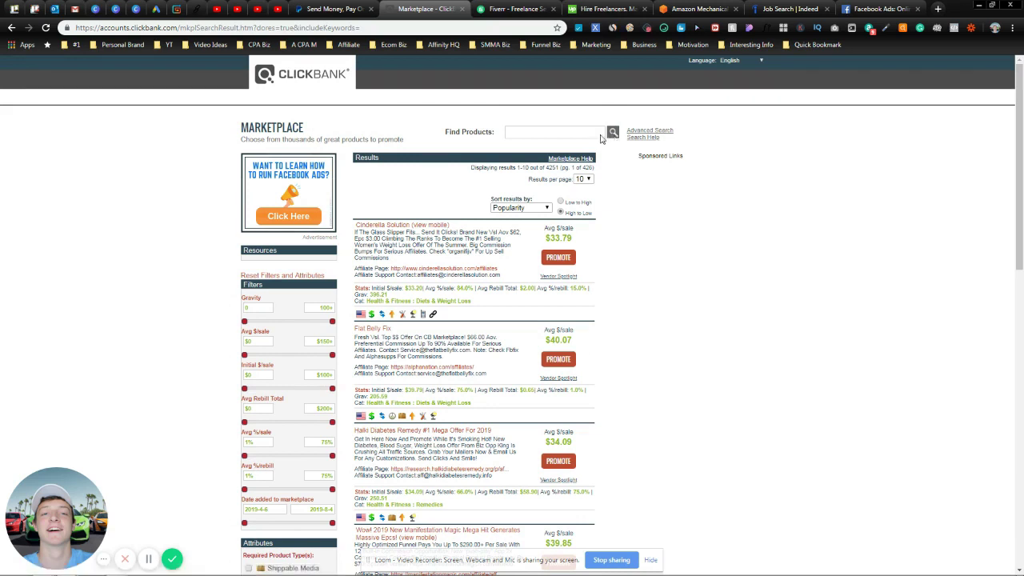
# - Sort the Marketplace results by Gravity and open Cinderella Solution in a new tab
pyautogui.click(543, 210)
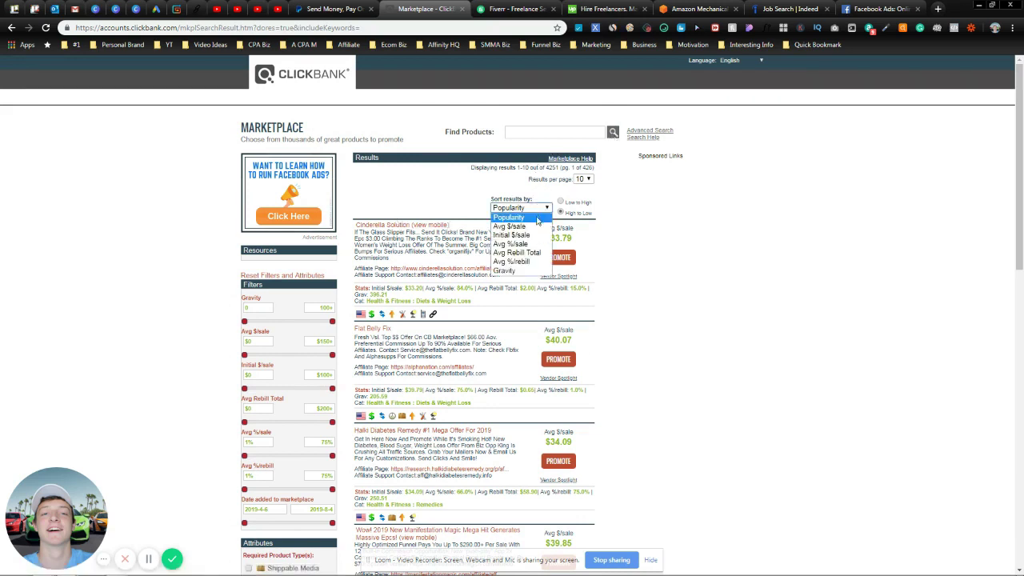
pyautogui.click(512, 274)
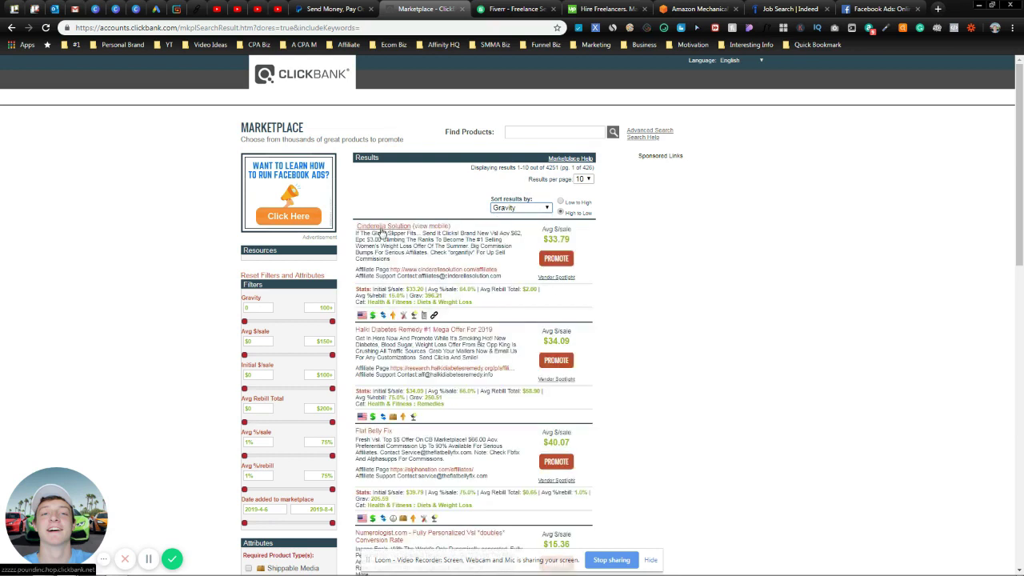
pyautogui.middleClick(387, 229)
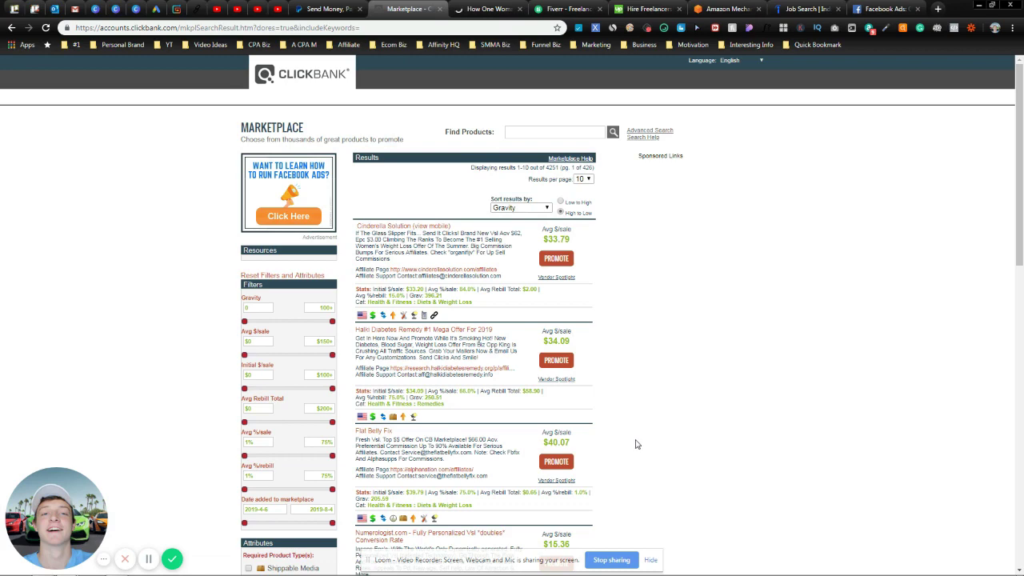
pyautogui.scroll(-3, 636, 445)
pyautogui.scroll(-2, 644, 448)
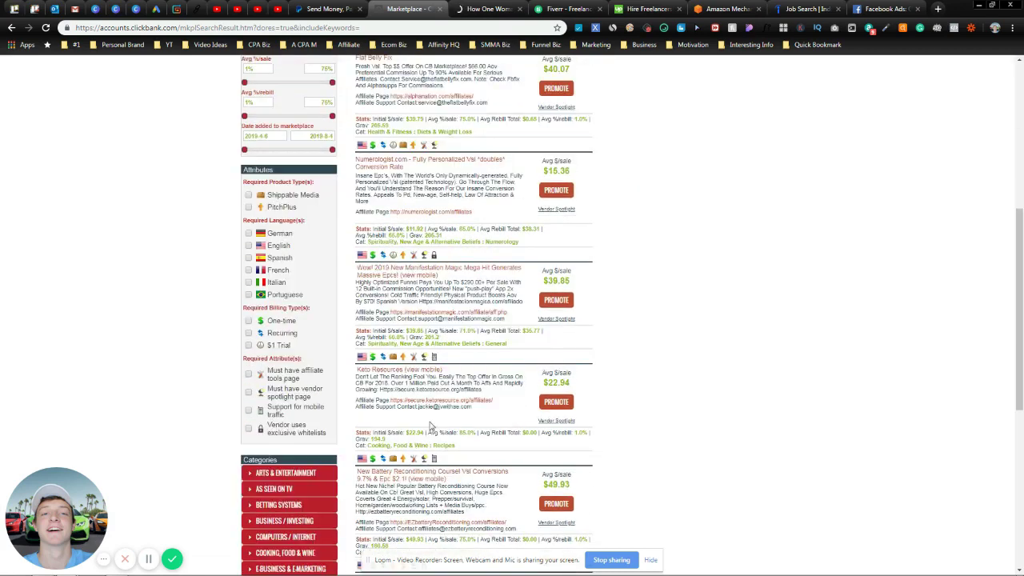
pyautogui.scroll(-2, 664, 412)
pyautogui.scroll(-2, 676, 415)
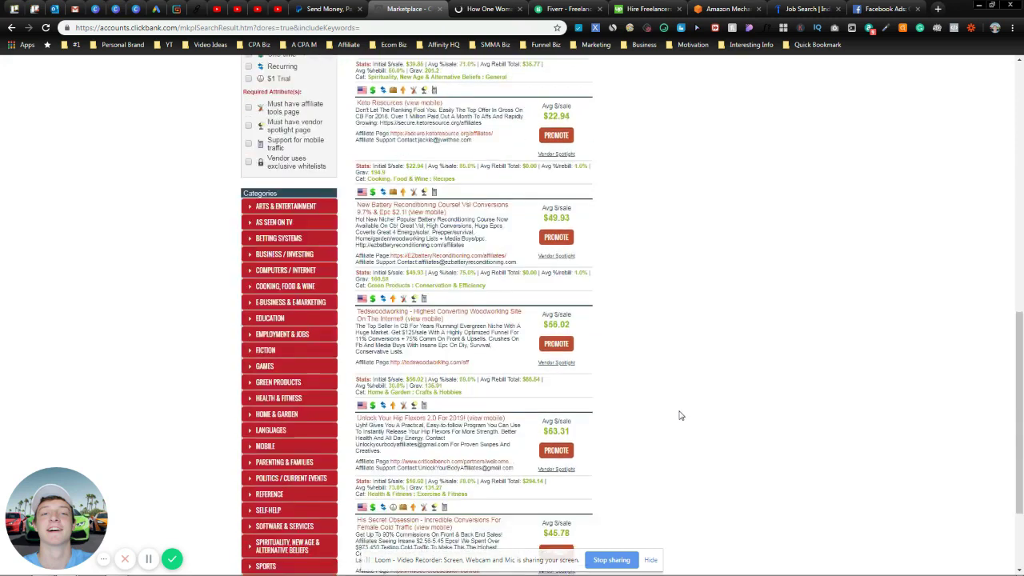
pyautogui.scroll(-3, 679, 413)
pyautogui.scroll(15, 631, 418)
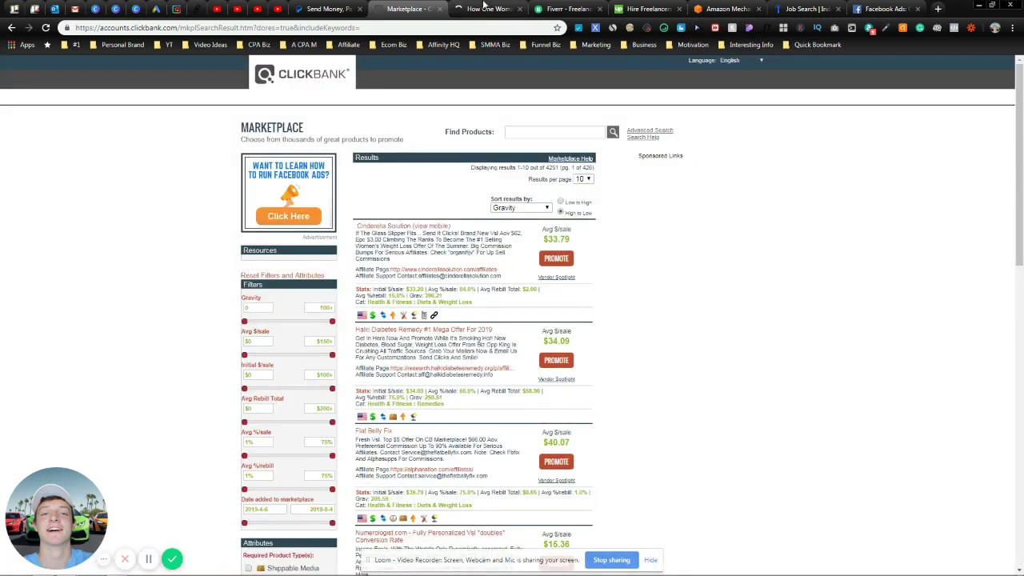
# - Review the Cinderella Solution sales video and SimilarWeb traffic stats, then close that tab
pyautogui.click(484, 8)
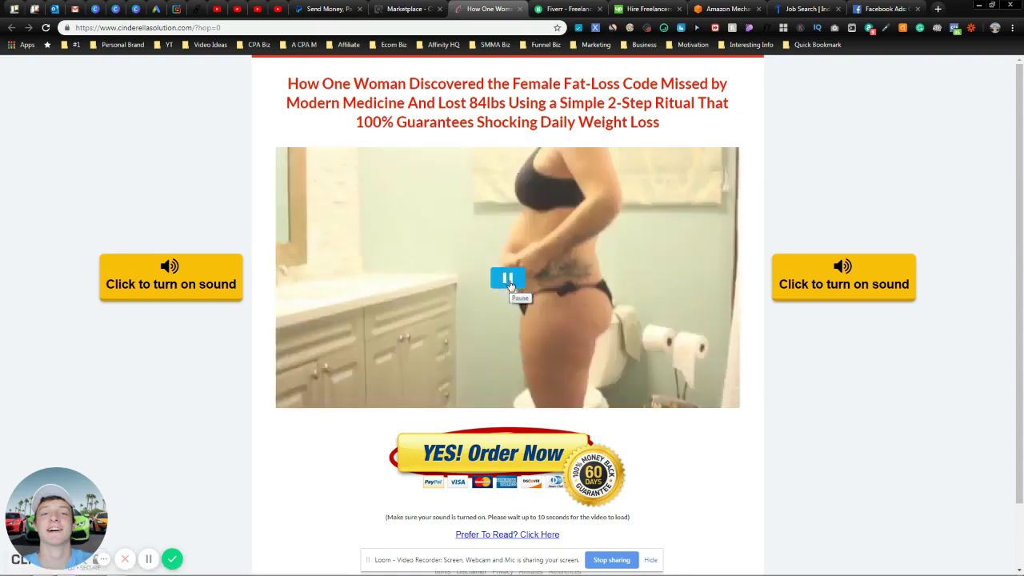
pyautogui.click(506, 281)
pyautogui.click(514, 282)
pyautogui.scroll(-1, 514, 284)
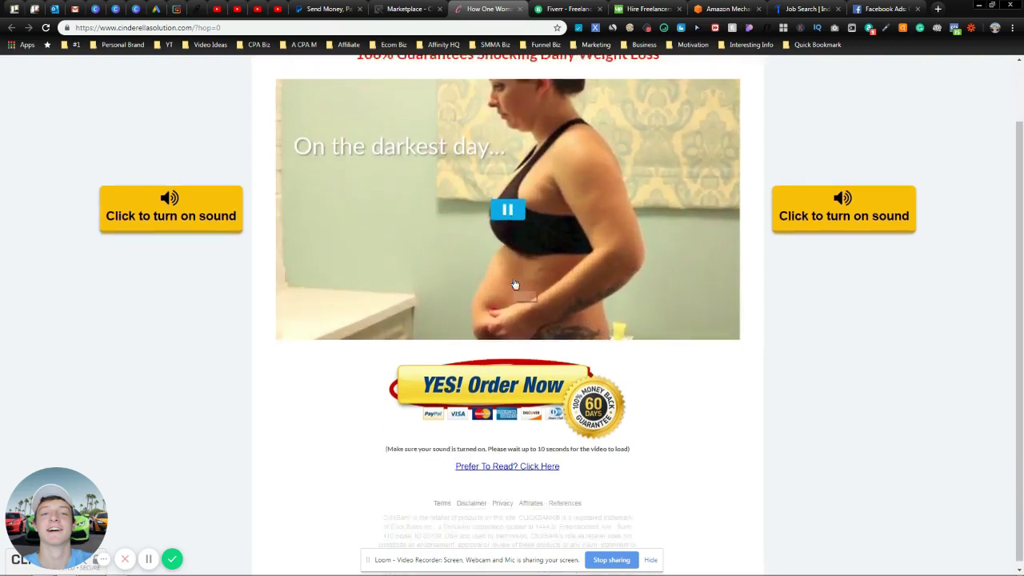
pyautogui.scroll(1, 515, 284)
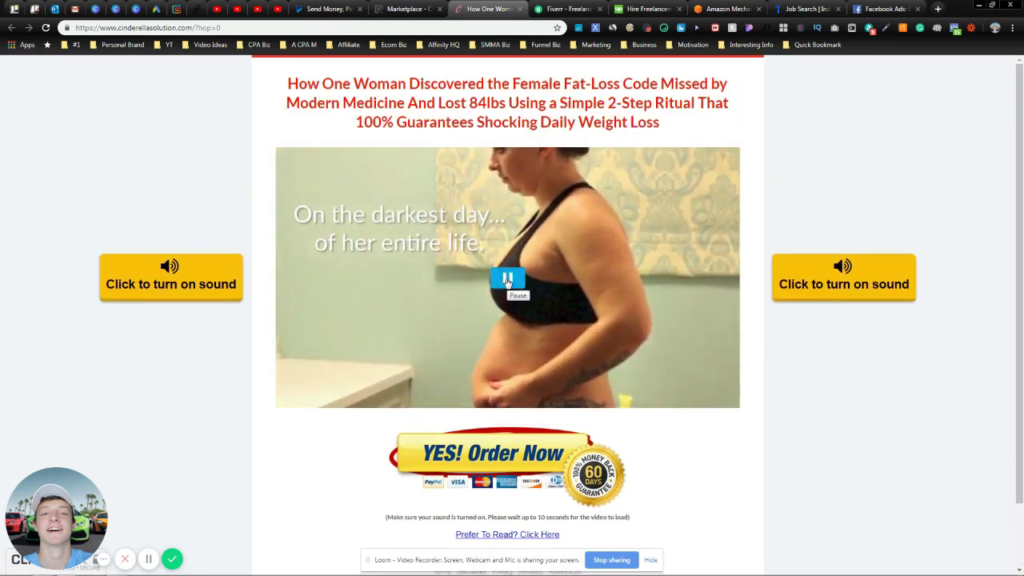
pyautogui.click(506, 279)
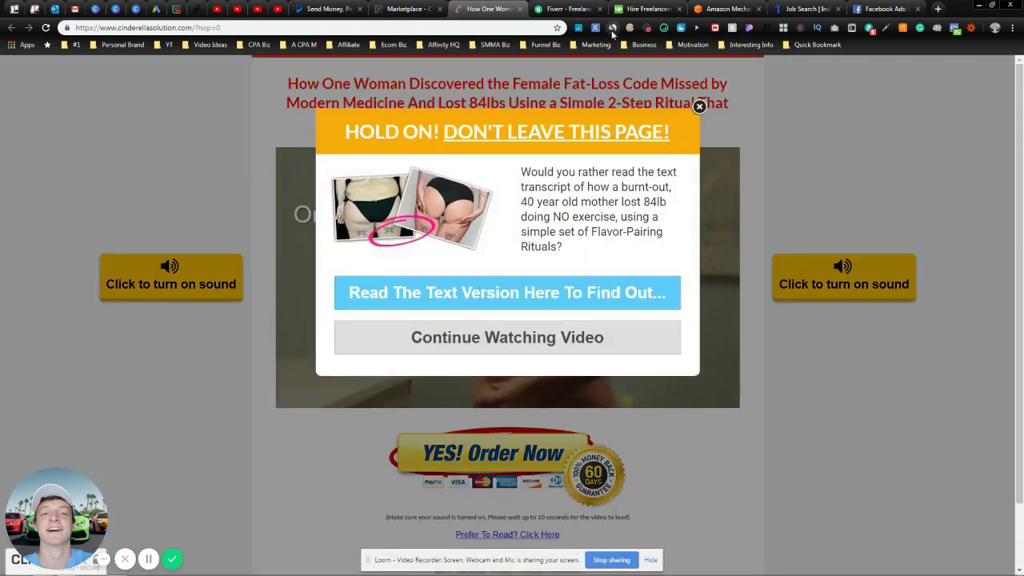
pyautogui.click(613, 31)
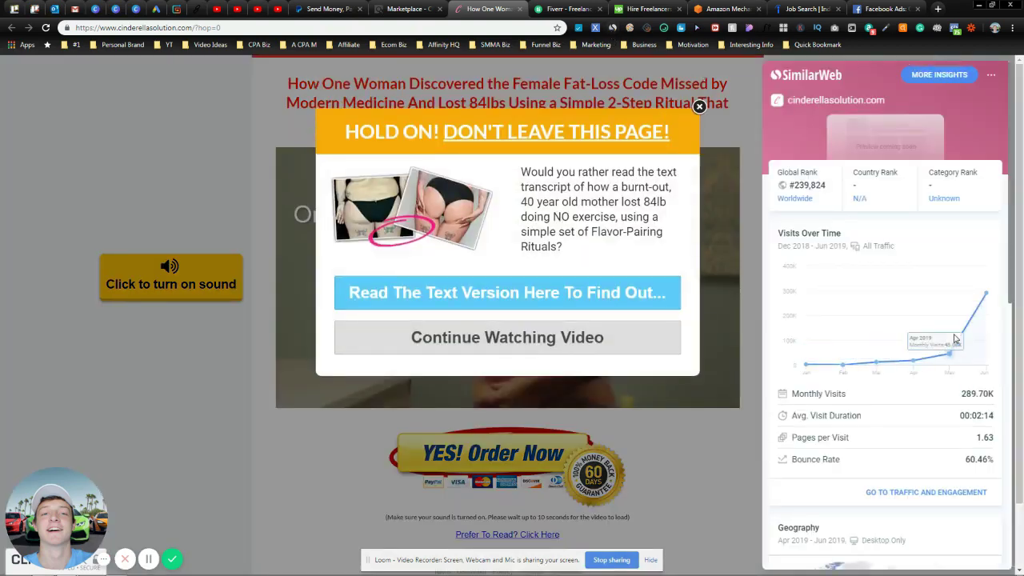
pyautogui.moveTo(877, 362)
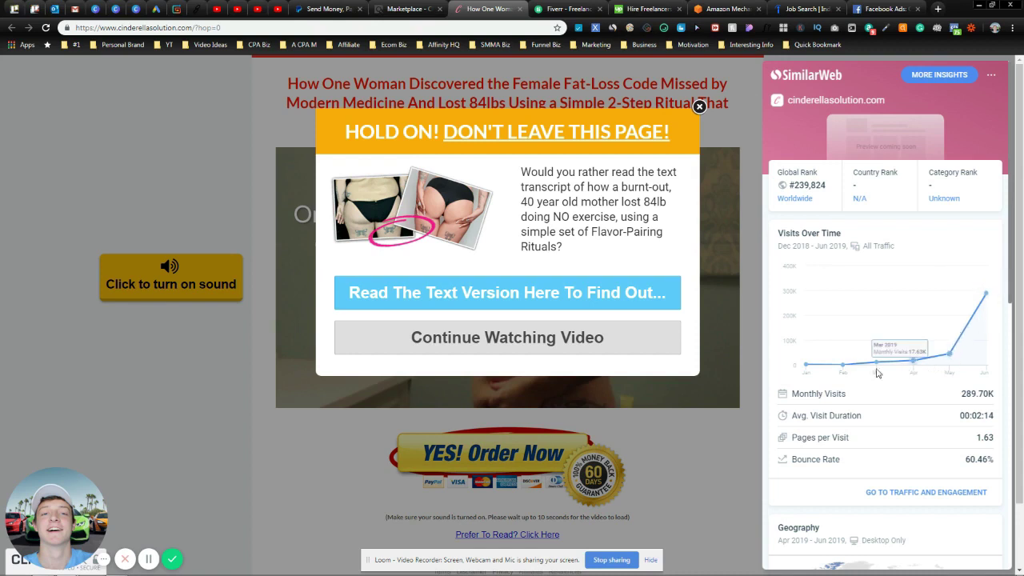
pyautogui.click(416, 9)
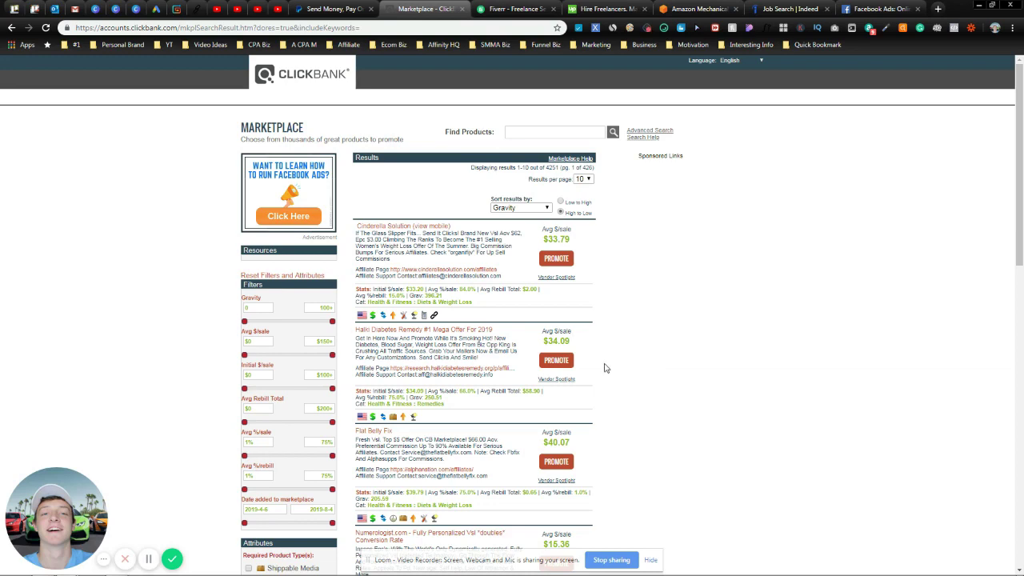
pyautogui.scroll(-5, 624, 392)
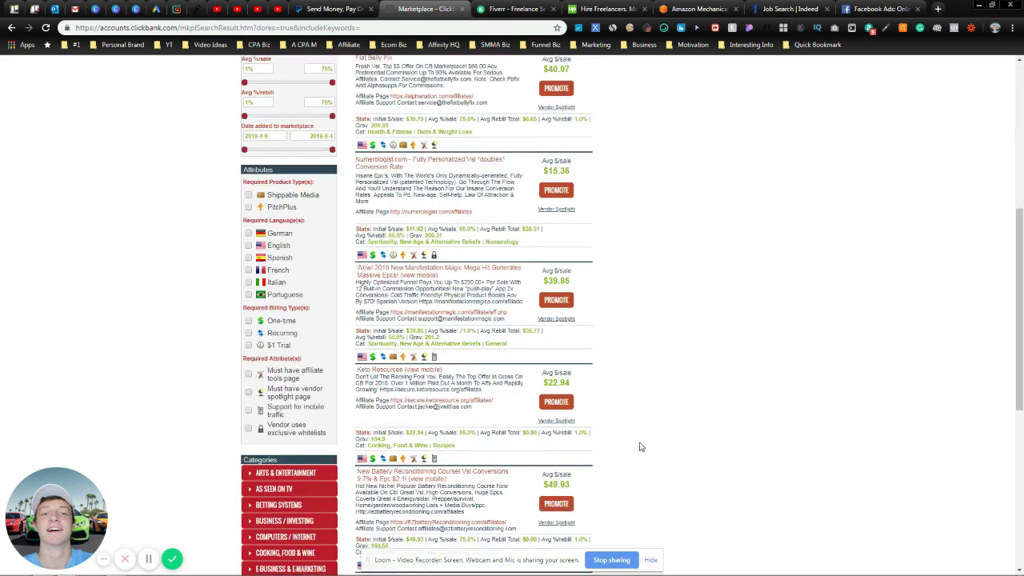
pyautogui.scroll(-5, 640, 447)
pyautogui.scroll(3, 637, 480)
pyautogui.scroll(7, 639, 448)
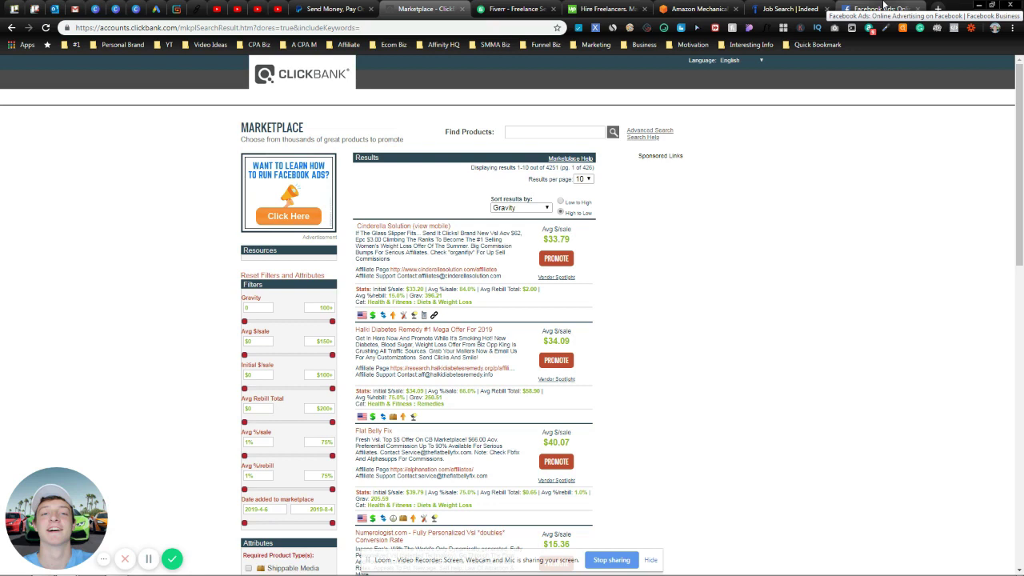
# - View the Facebook Ads page down to its footer and back to the top
pyautogui.click(885, 6)
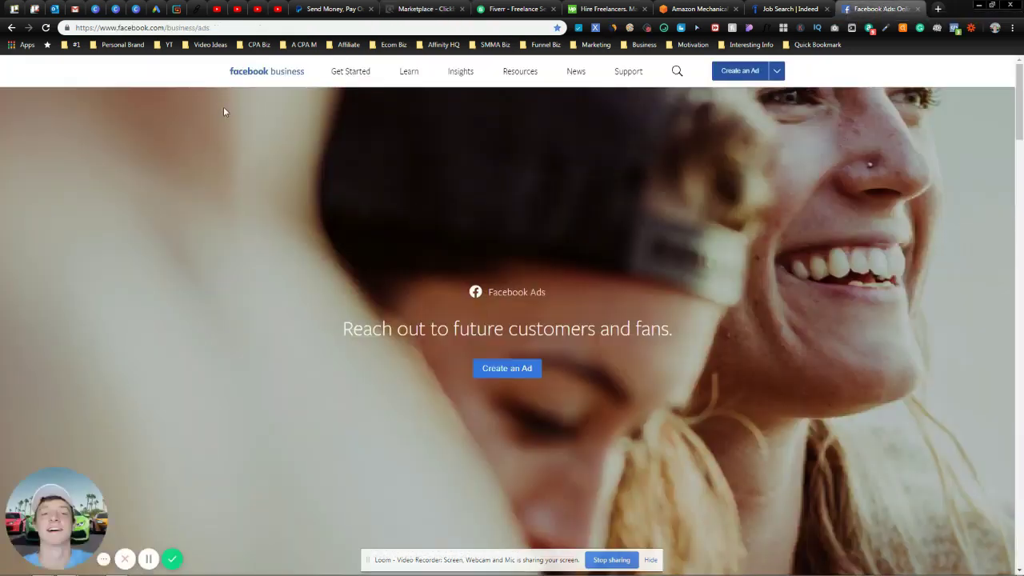
pyautogui.scroll(-1, 245, 260)
pyautogui.scroll(-4, 244, 272)
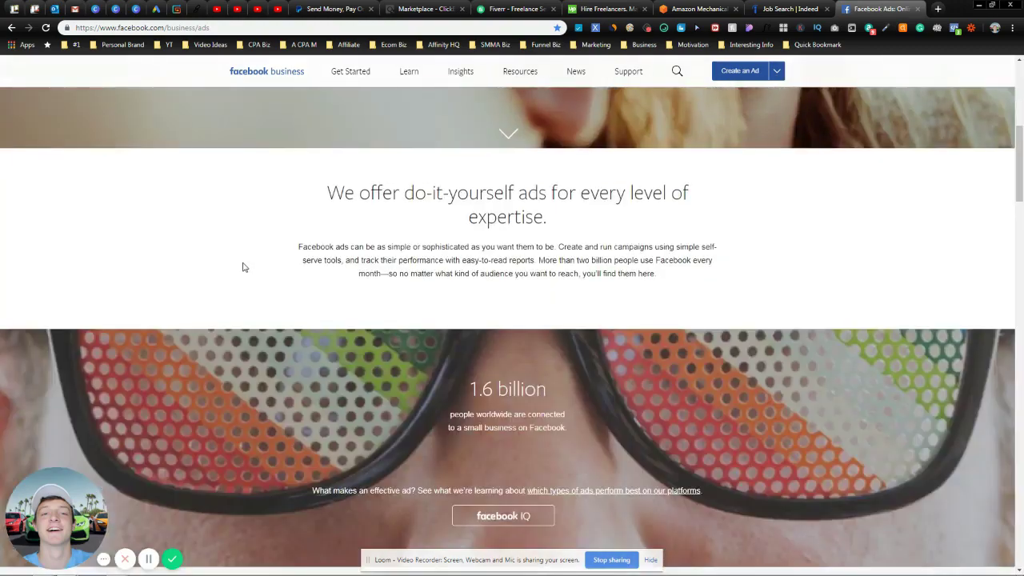
pyautogui.scroll(-5, 244, 284)
pyautogui.scroll(-5, 327, 293)
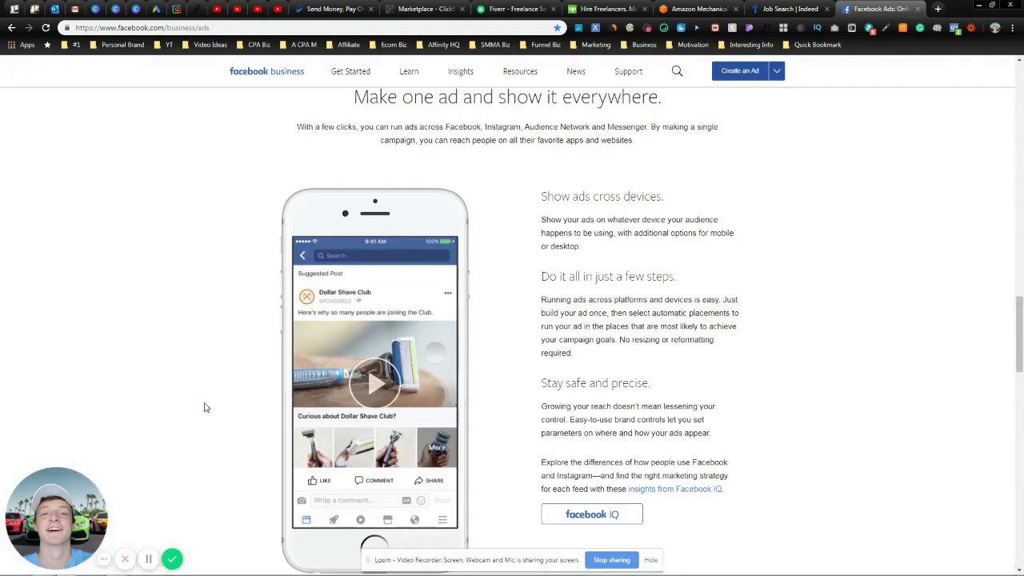
pyautogui.scroll(-5, 214, 395)
pyautogui.scroll(-4, 213, 395)
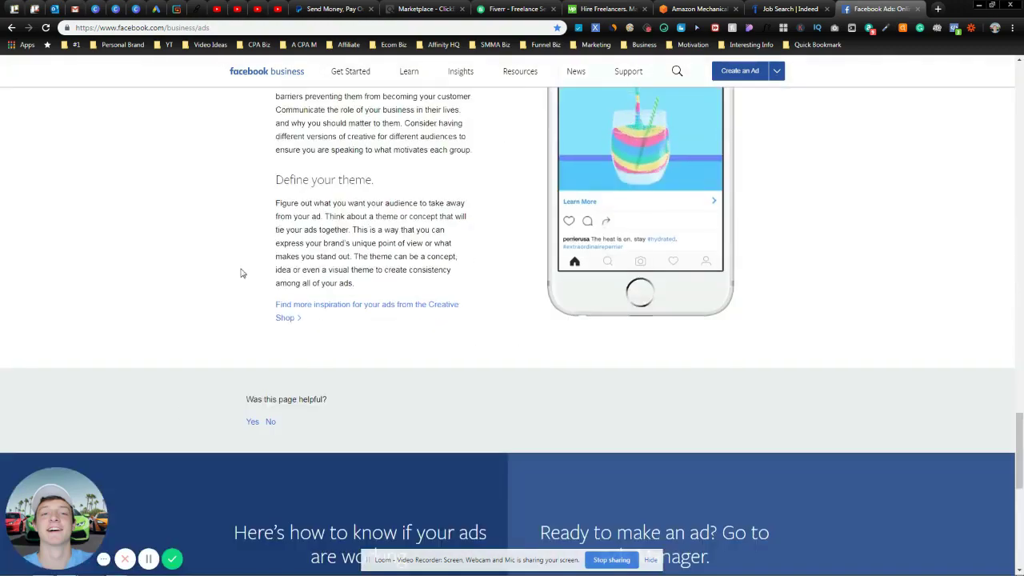
pyautogui.scroll(-1, 236, 264)
pyautogui.scroll(-5, 200, 236)
pyautogui.scroll(-1, 60, 192)
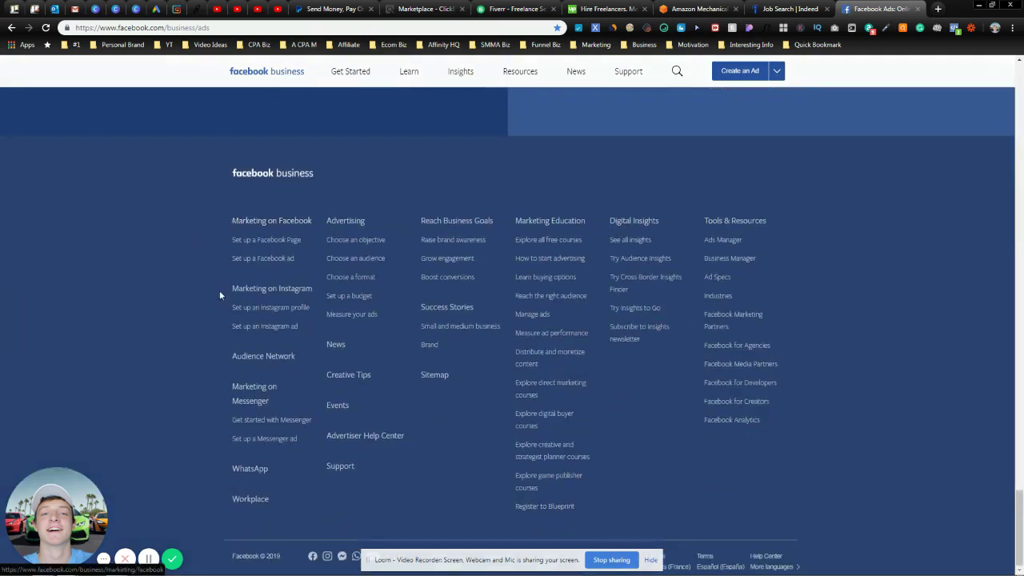
pyautogui.press('Home')
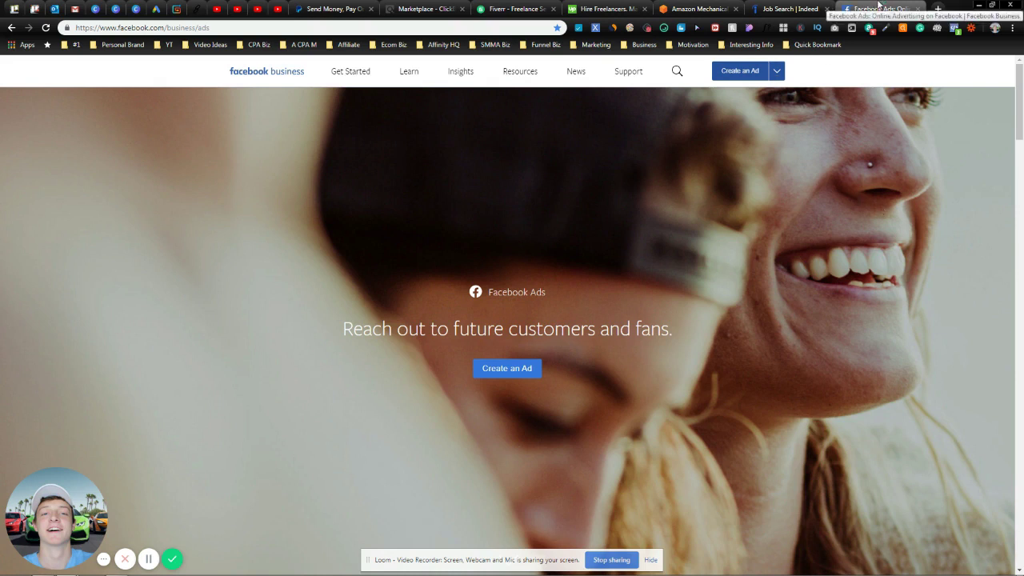
# - Move the Facebook Ads tab beside Marketplace and switch between it and ClickBank
pyautogui.moveTo(876, 9); pyautogui.dragTo(509, 5)
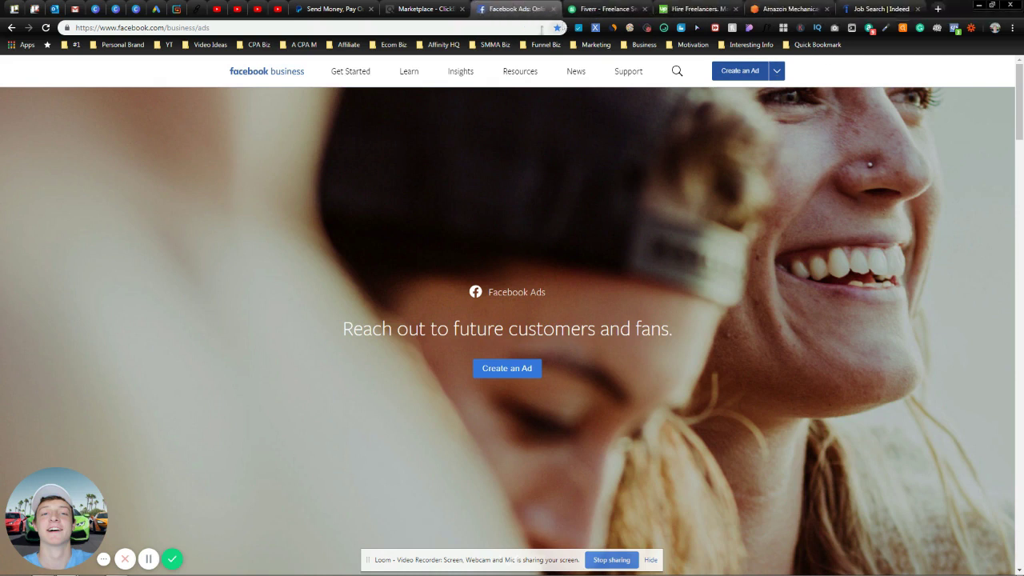
pyautogui.click(448, 6)
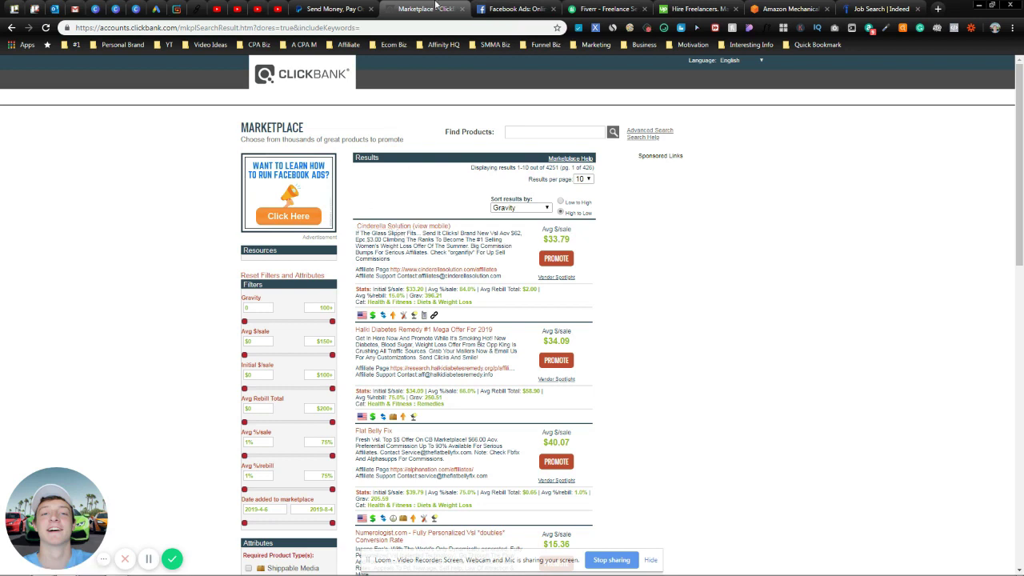
pyautogui.click(485, 7)
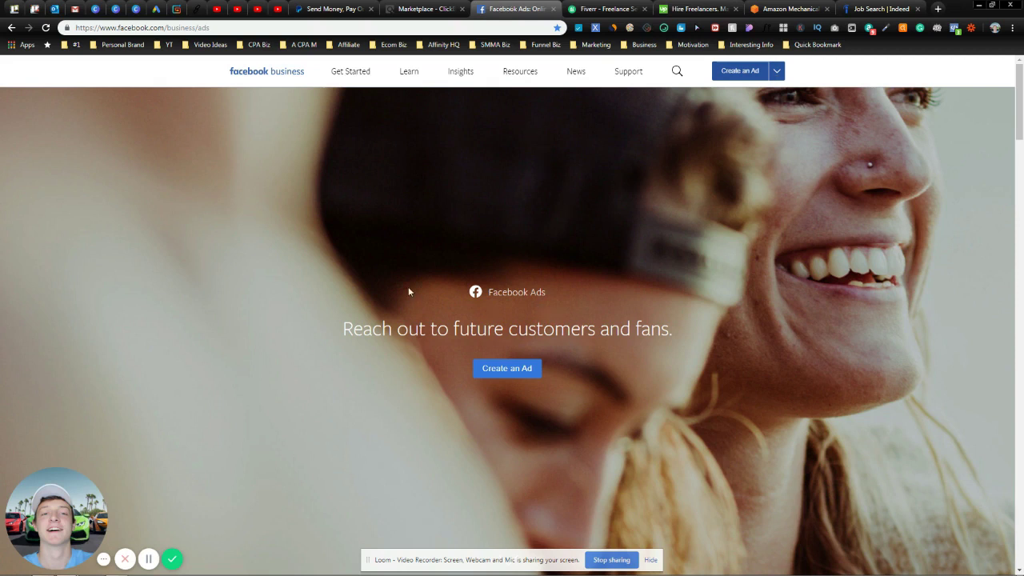
pyautogui.scroll(-3, 409, 300)
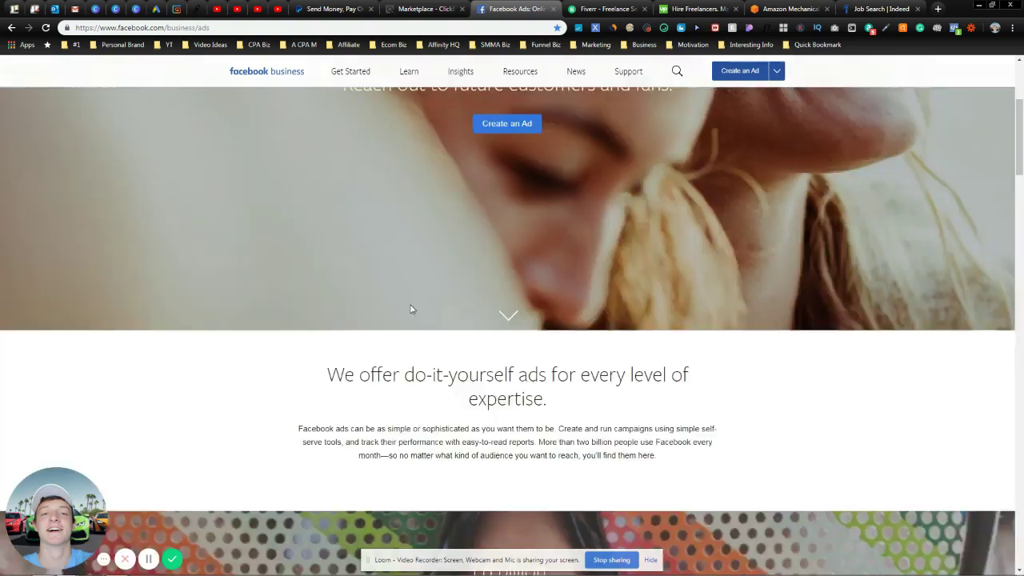
pyautogui.scroll(-8, 416, 308)
pyautogui.scroll(-1, 878, 370)
pyautogui.scroll(-5, 790, 403)
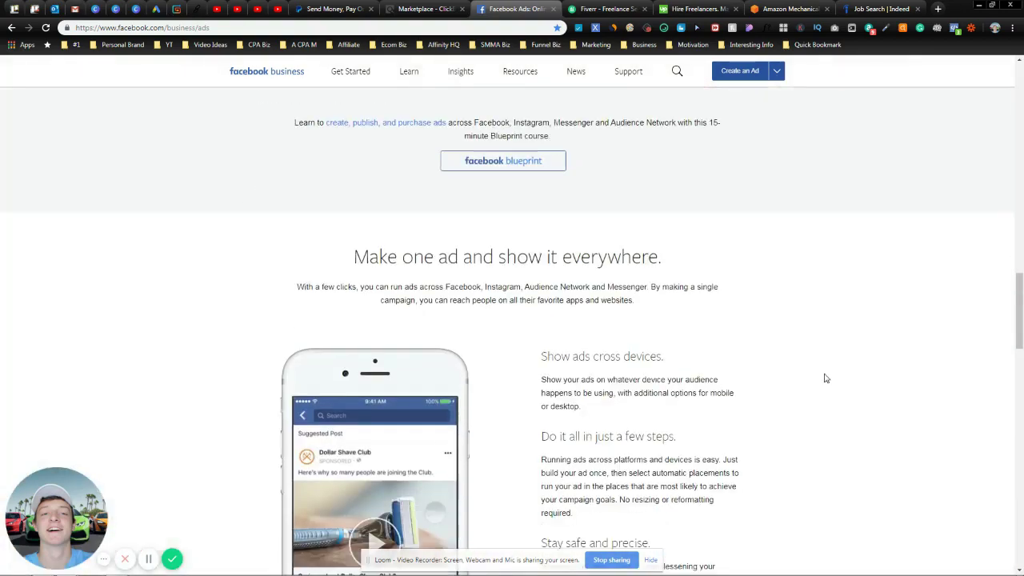
pyautogui.scroll(-5, 795, 455)
pyautogui.scroll(-5, 795, 455)
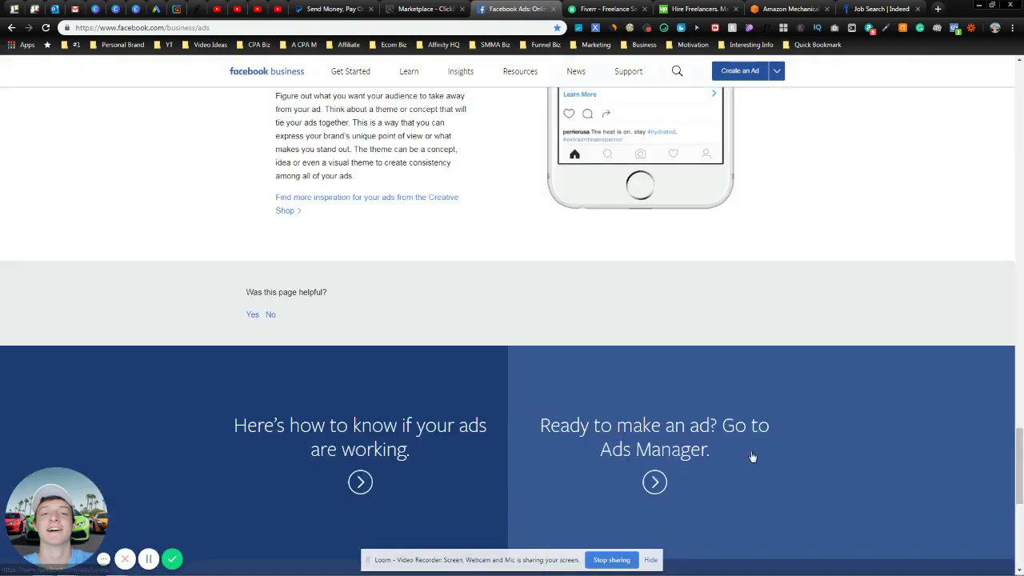
pyautogui.scroll(-2, 864, 400)
pyautogui.scroll(-3, 864, 400)
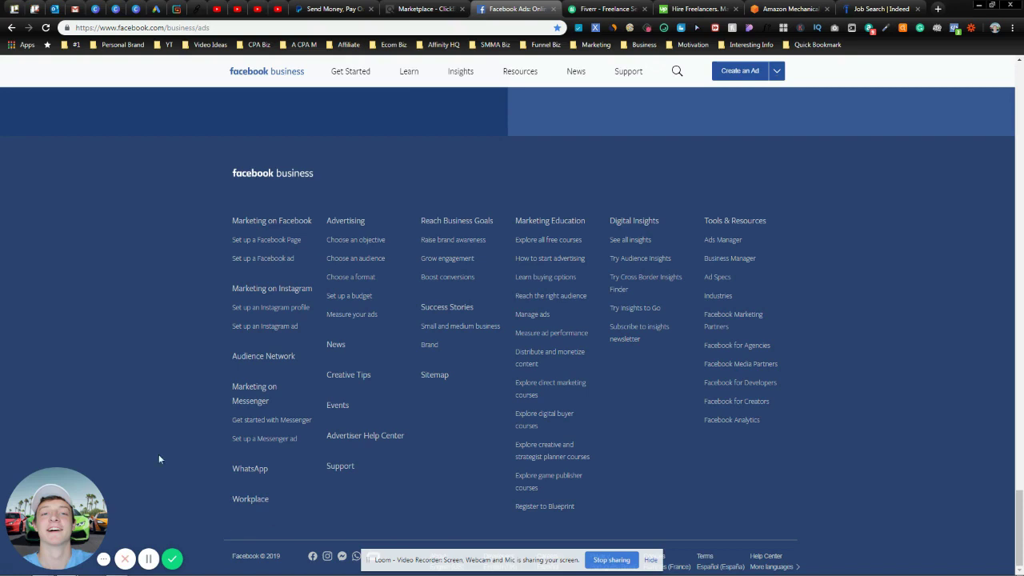
pyautogui.scroll(2, 56, 352)
pyautogui.scroll(10, 2, 338)
pyautogui.scroll(8, 3, 338)
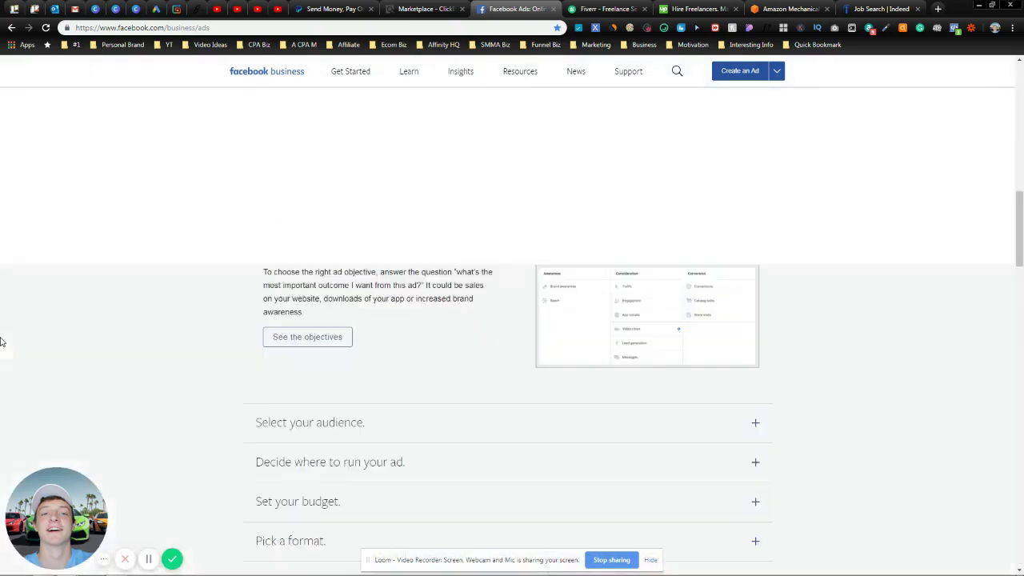
pyautogui.scroll(10, 3, 345)
pyautogui.scroll(10, 2, 346)
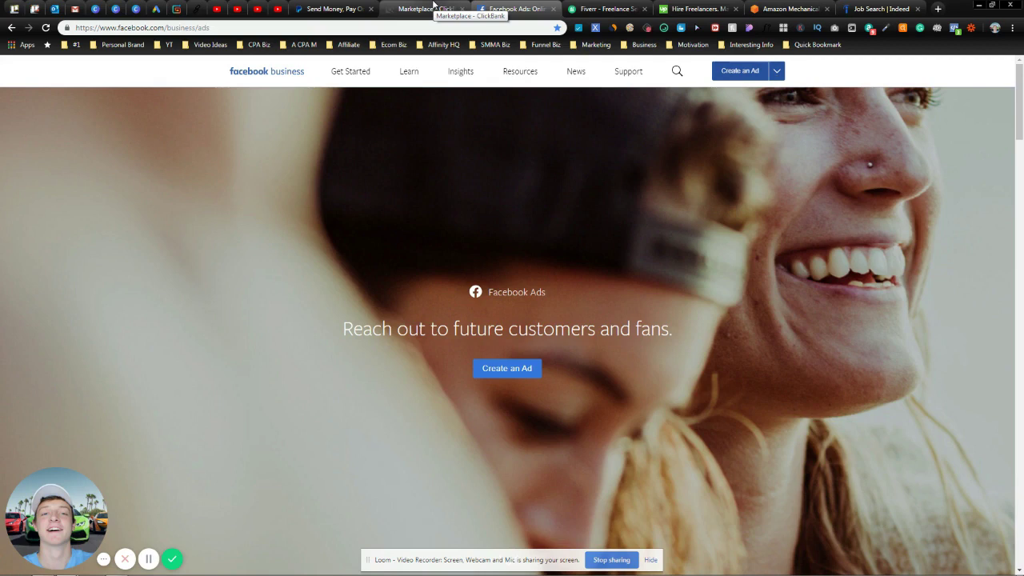
pyautogui.click(433, 6)
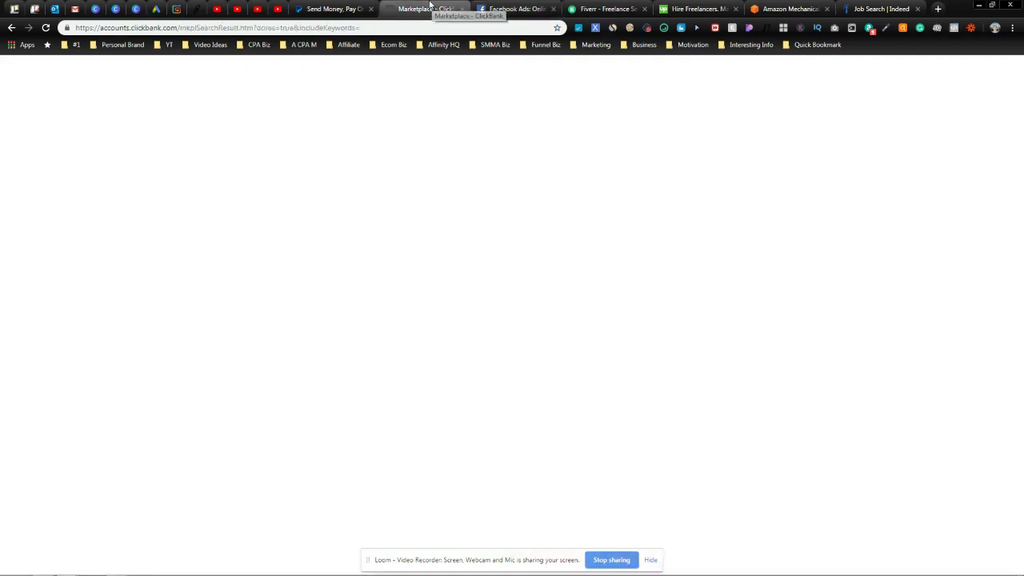
pyautogui.click(509, 6)
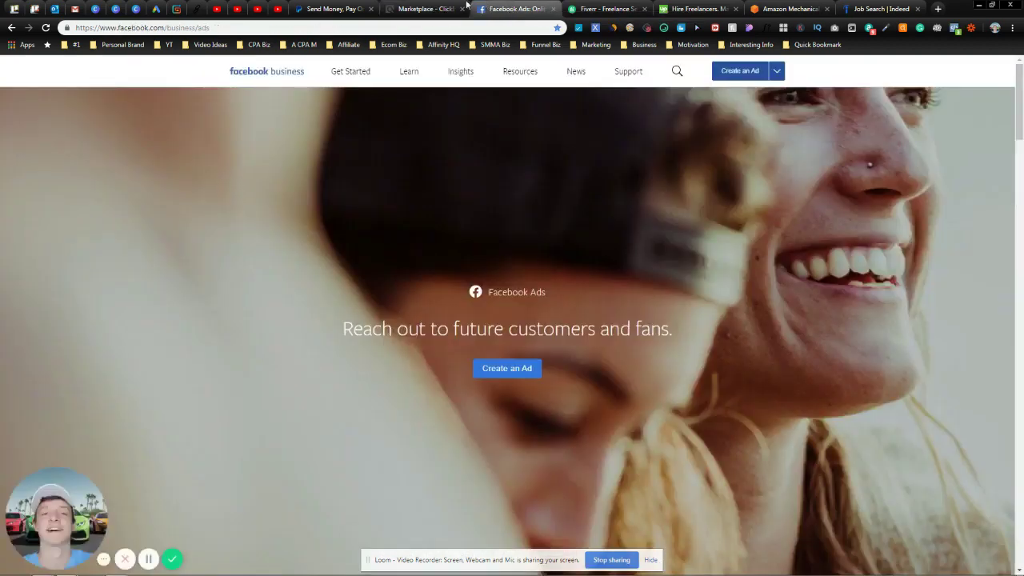
# - Bring Fiverr's homepage forward after a quick glance at the Upwork tab
pyautogui.click(606, 8)
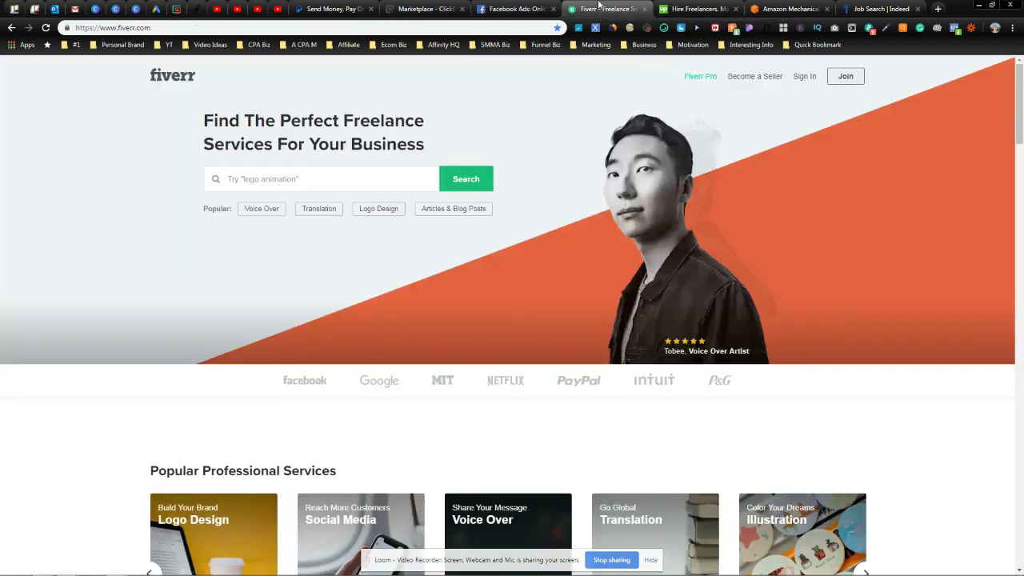
pyautogui.click(672, 8)
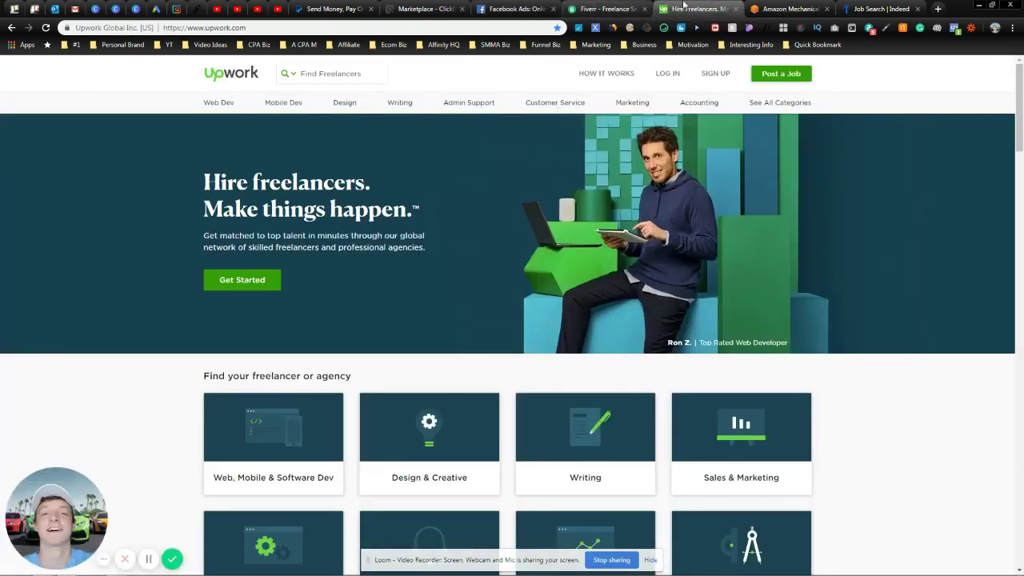
pyautogui.click(616, 6)
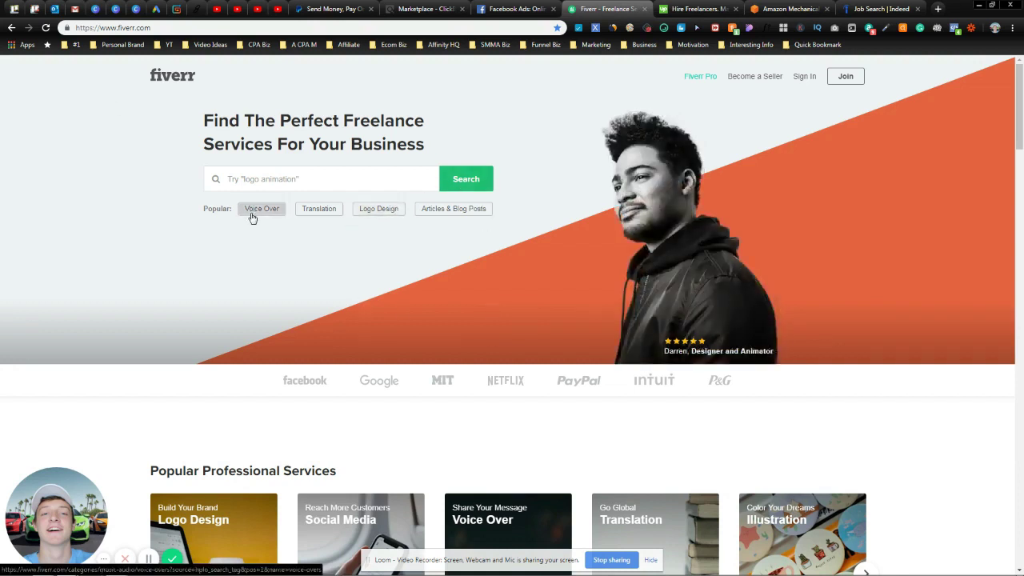
pyautogui.scroll(-3, 480, 328)
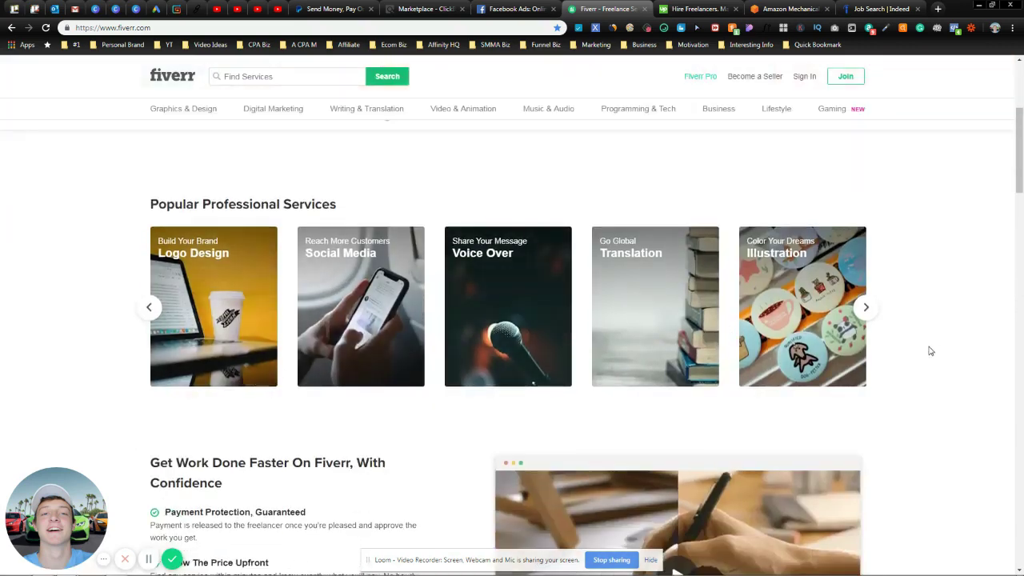
pyautogui.scroll(-5, 928, 352)
pyautogui.scroll(-3, 925, 431)
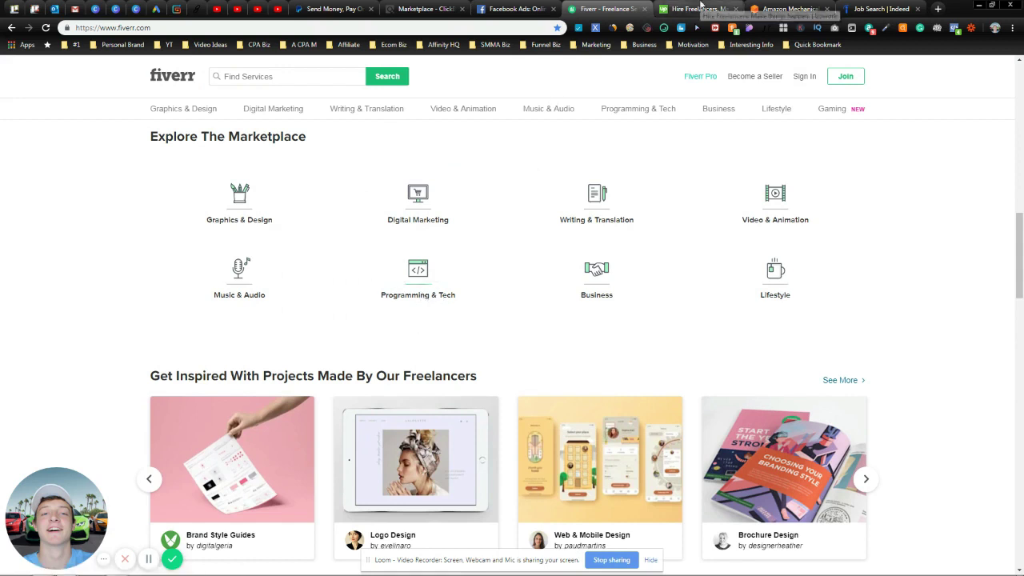
pyautogui.scroll(-2, 75, 368)
pyautogui.scroll(-5, 93, 347)
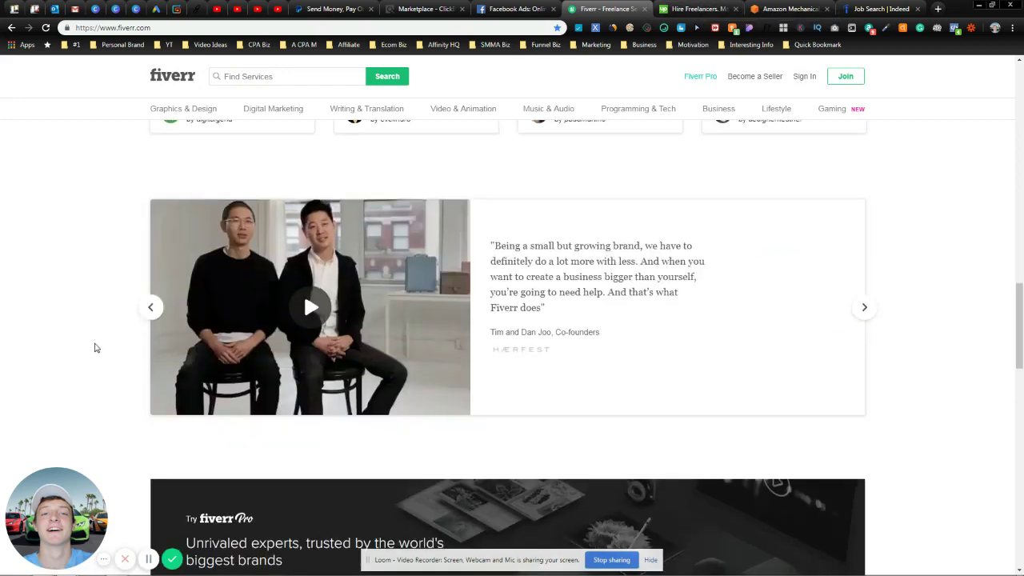
pyautogui.scroll(-3, 80, 326)
pyautogui.scroll(-2, 119, 321)
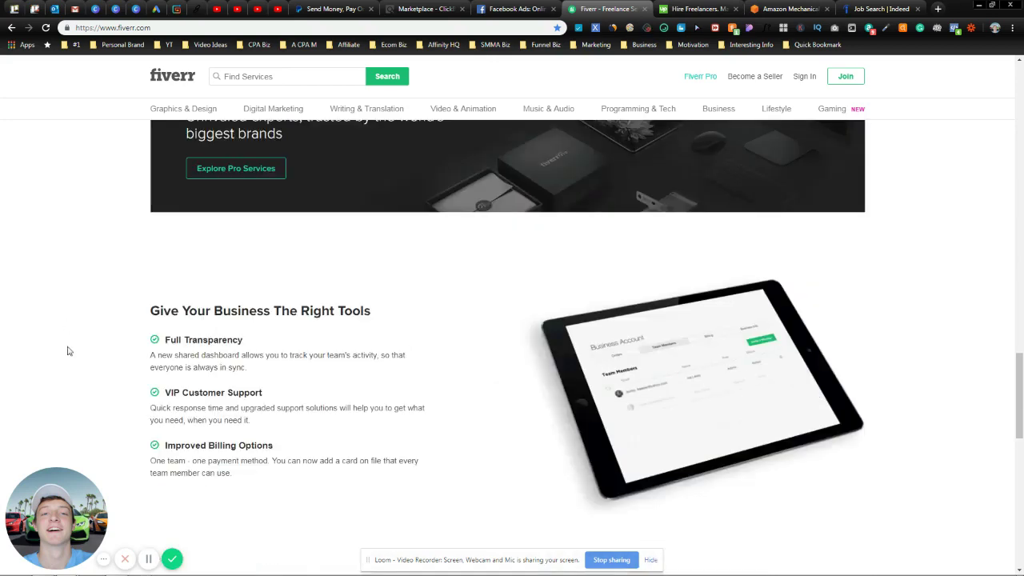
pyautogui.scroll(-3, 71, 360)
pyautogui.scroll(-2, 70, 373)
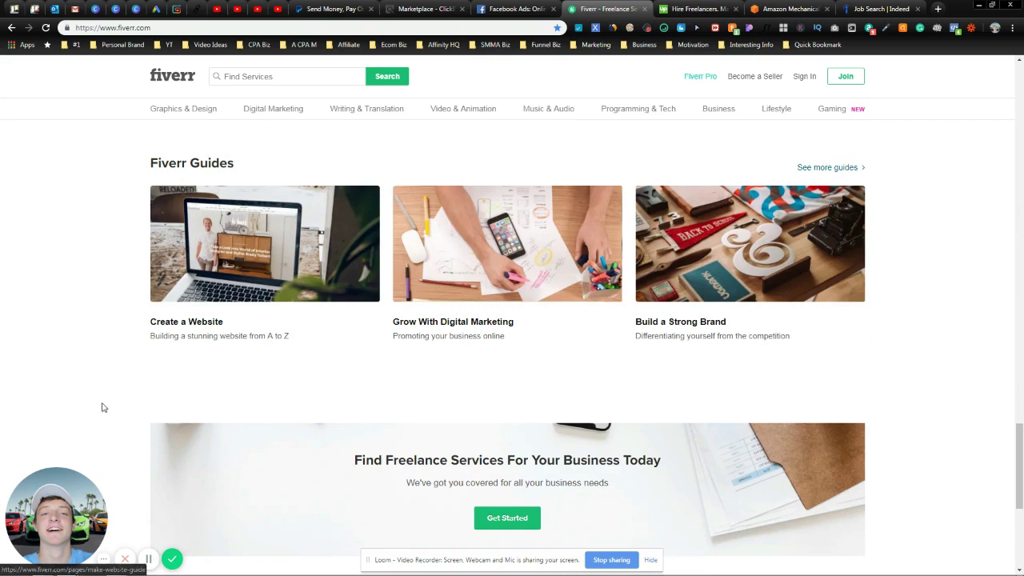
pyautogui.scroll(-1, 101, 379)
pyautogui.scroll(-2, 101, 376)
pyautogui.scroll(-1, 102, 372)
pyautogui.scroll(-1, 102, 372)
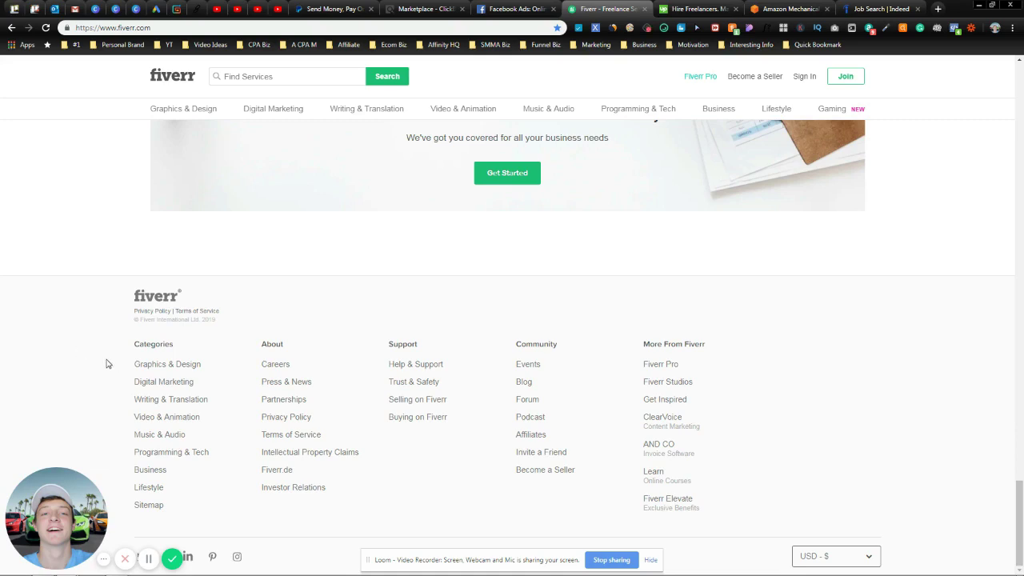
pyautogui.scroll(5, 87, 389)
pyautogui.scroll(3, 80, 377)
pyautogui.scroll(5, 70, 361)
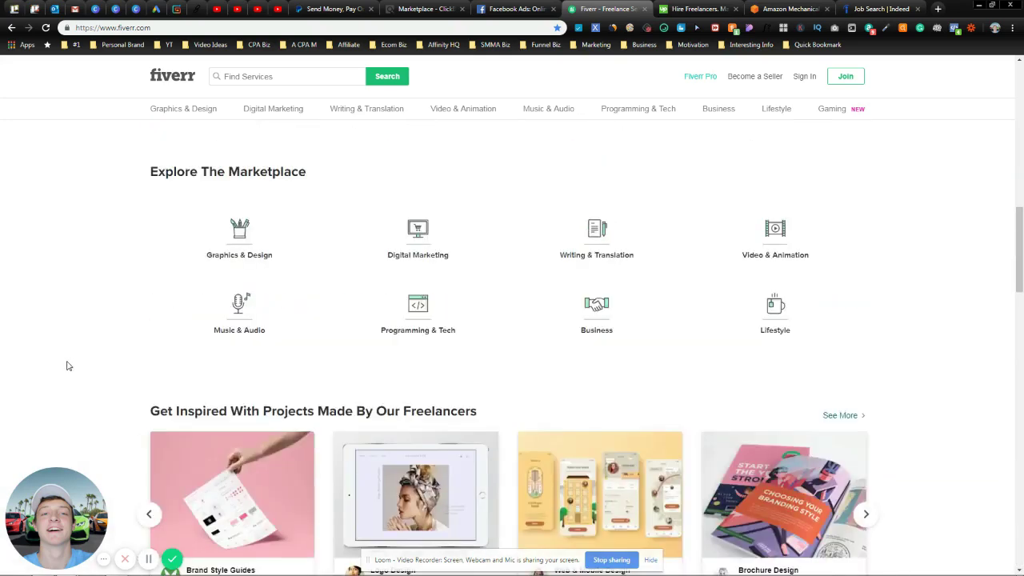
pyautogui.scroll(5, 68, 366)
pyautogui.scroll(1, 66, 364)
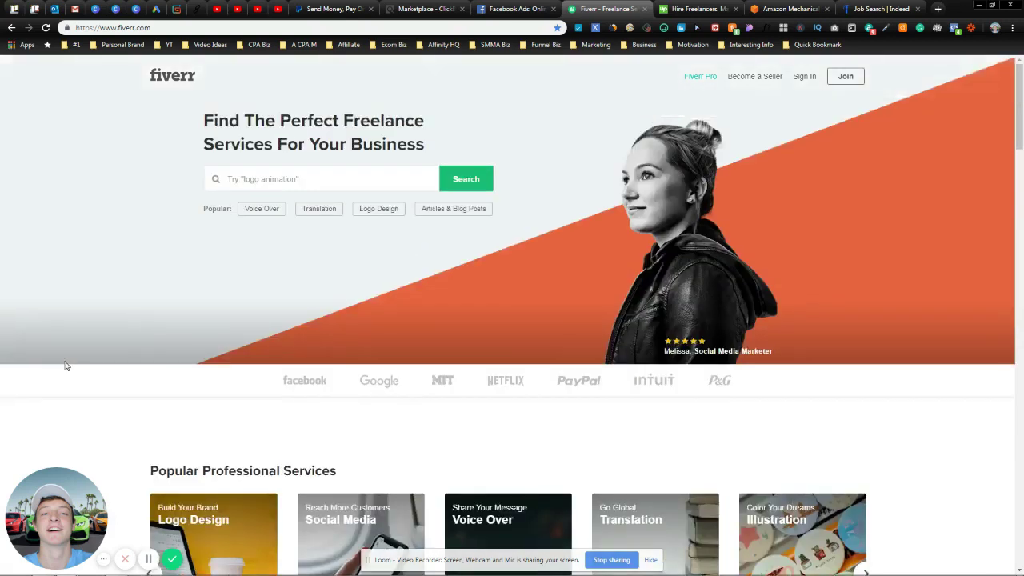
pyautogui.click(614, 29)
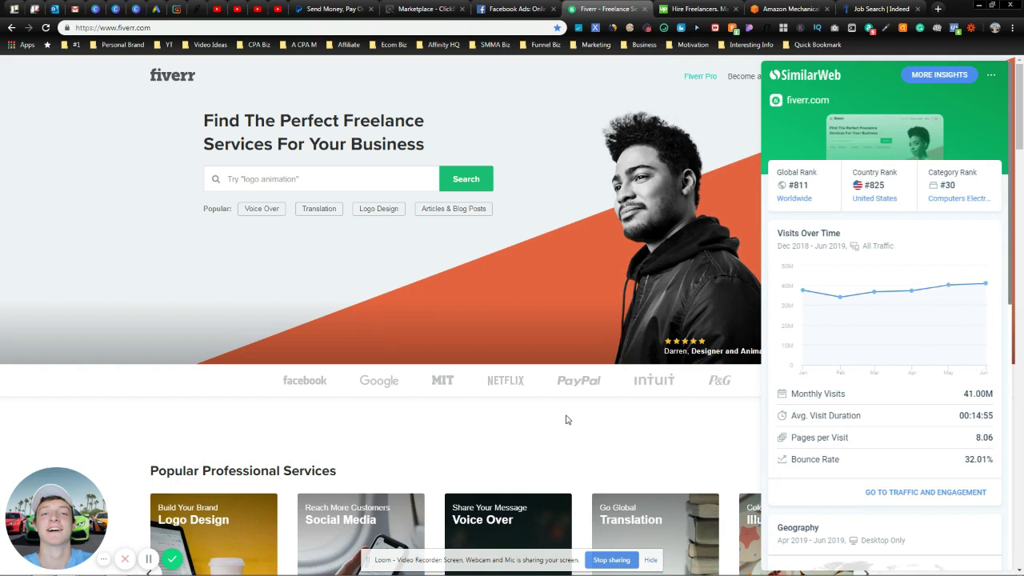
pyautogui.click(568, 428)
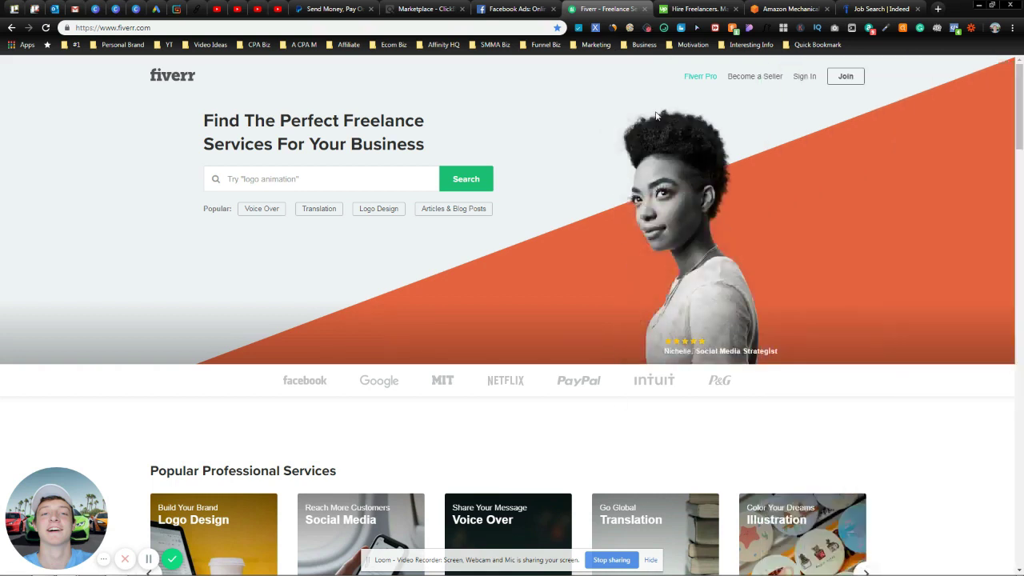
# - Check Upwork's SimilarWeb stats (rank #882, 38.1M monthly visits) and briefly compare with Fiverr
pyautogui.click(688, 8)
pyautogui.click(612, 28)
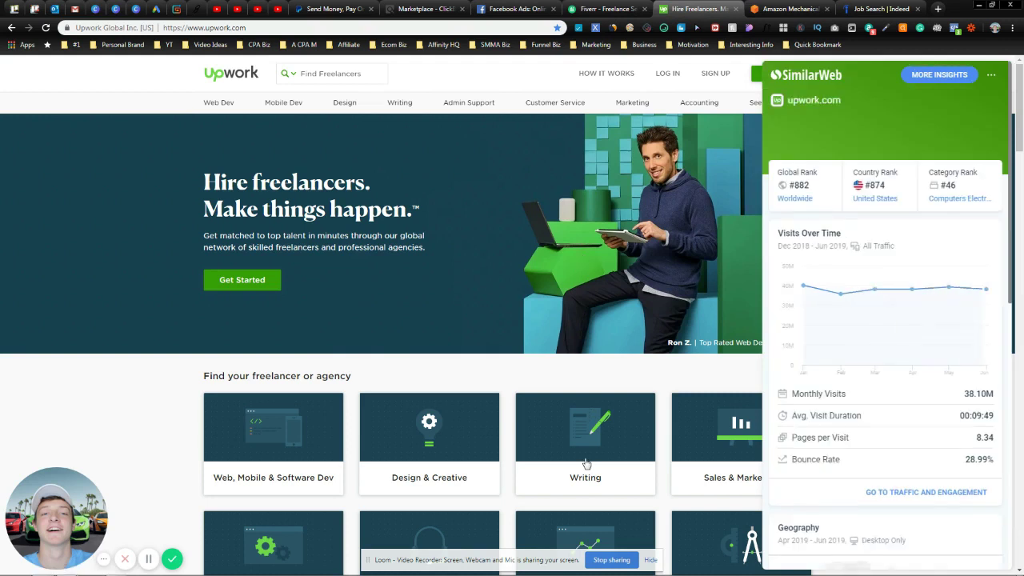
pyautogui.click(592, 379)
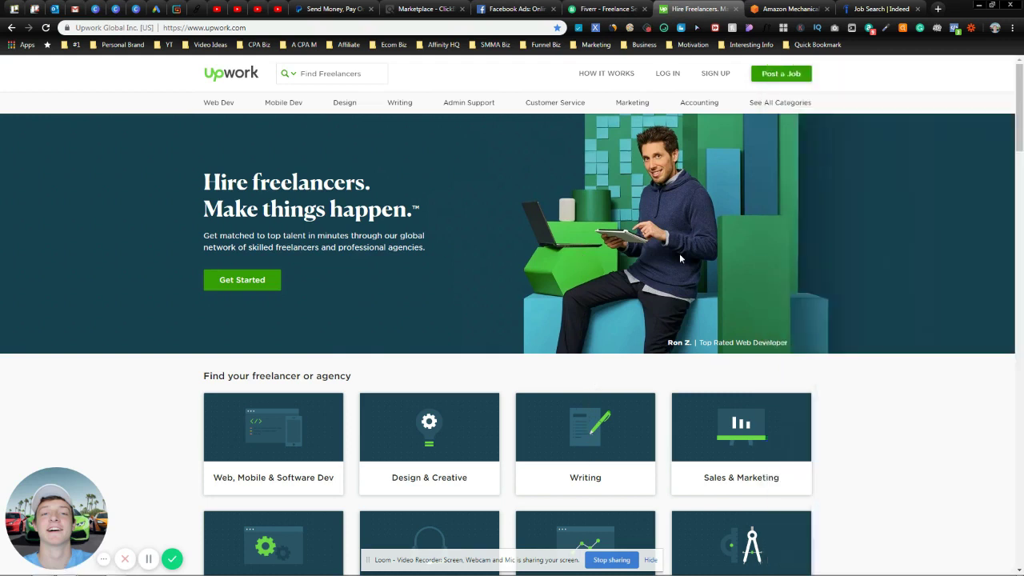
pyautogui.click(607, 9)
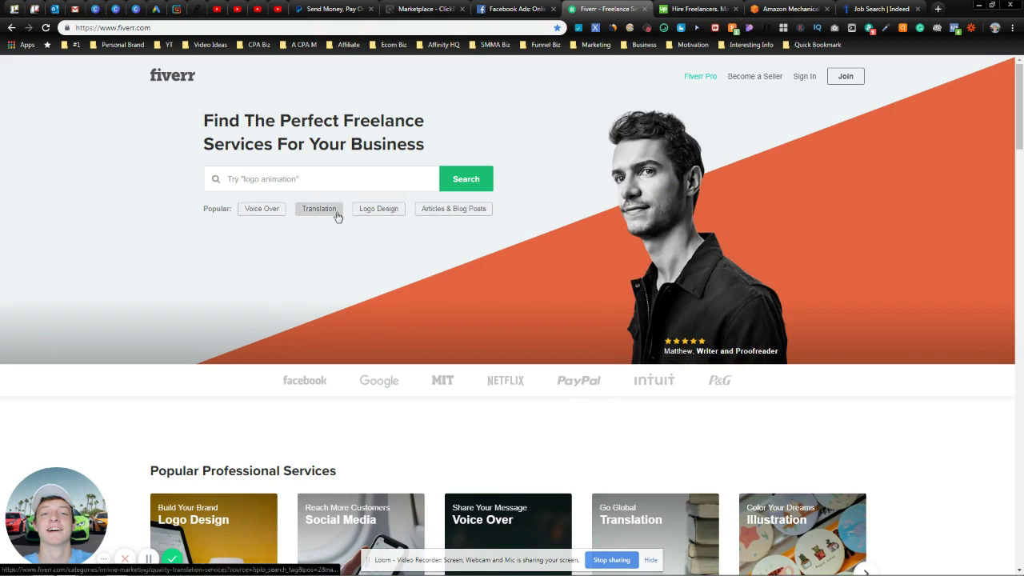
pyautogui.click(688, 8)
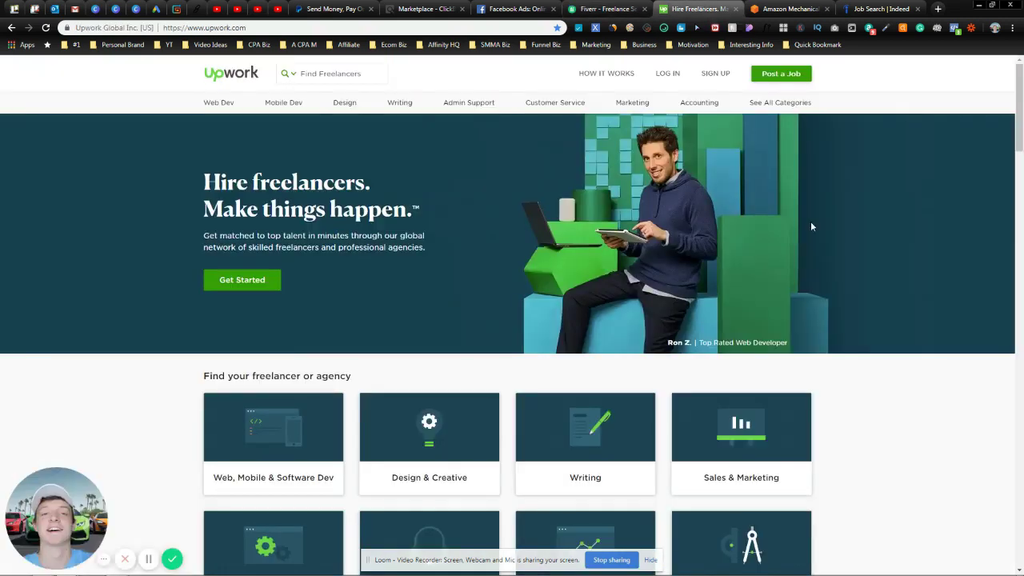
pyautogui.scroll(-1, 841, 428)
pyautogui.scroll(-2, 839, 423)
pyautogui.scroll(-1, 839, 406)
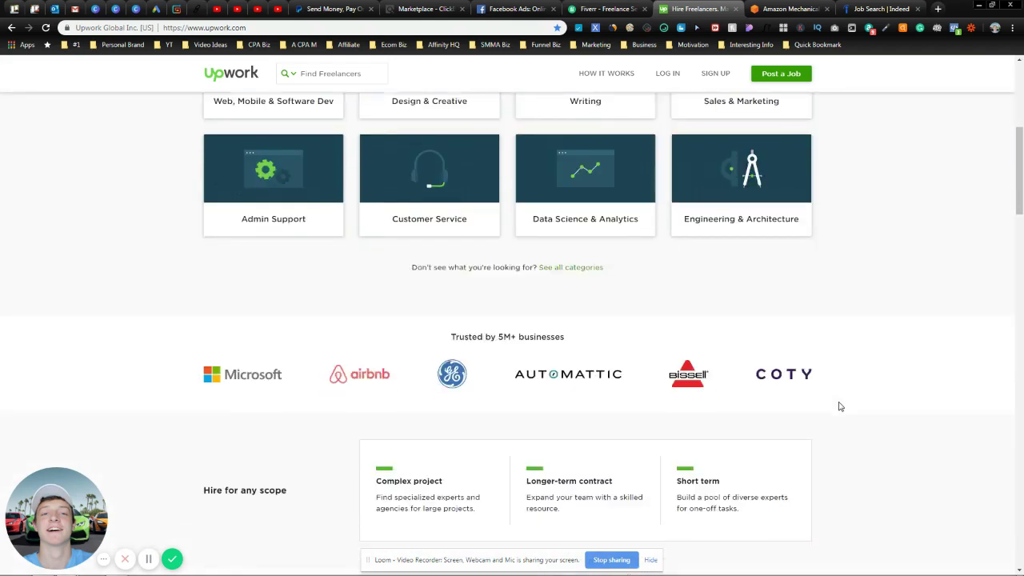
pyautogui.scroll(-2, 818, 427)
pyautogui.scroll(4, 818, 427)
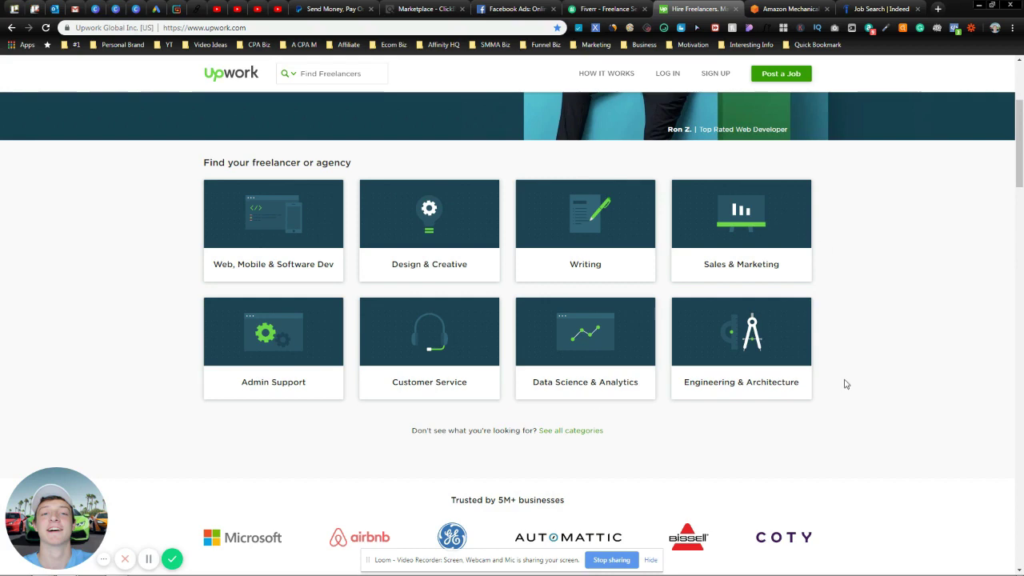
pyautogui.moveTo(139, 434)
pyautogui.mouseDown()
pyautogui.moveTo(347, 210)
pyautogui.moveTo(776, 190)
pyautogui.mouseUp()
pyautogui.click(924, 284)
pyautogui.scroll(3, 923, 366)
pyautogui.scroll(-10, 922, 366)
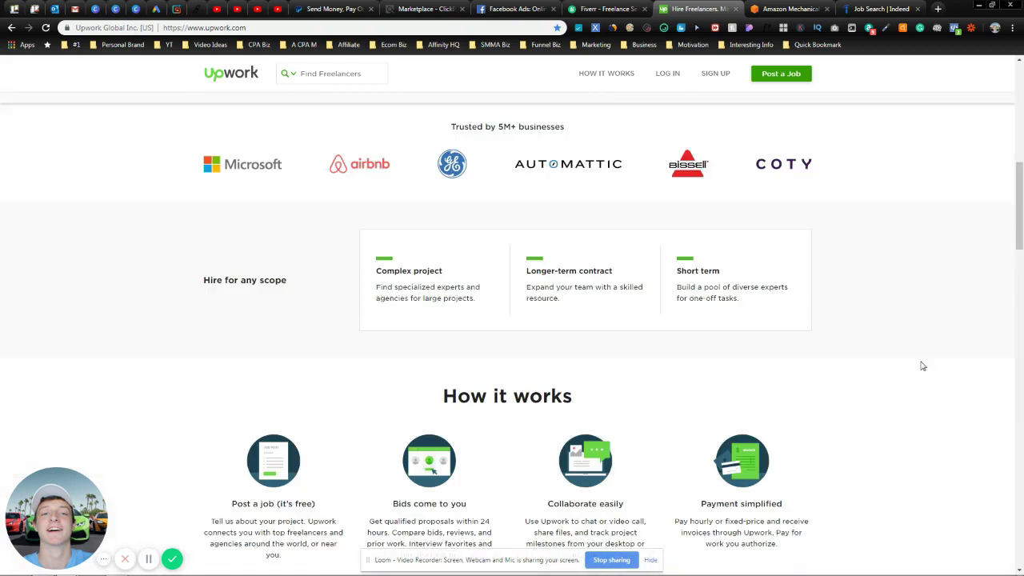
pyautogui.scroll(-5, 921, 364)
pyautogui.scroll(-4, 916, 346)
pyautogui.scroll(-4, 843, 364)
pyautogui.scroll(-3, 851, 361)
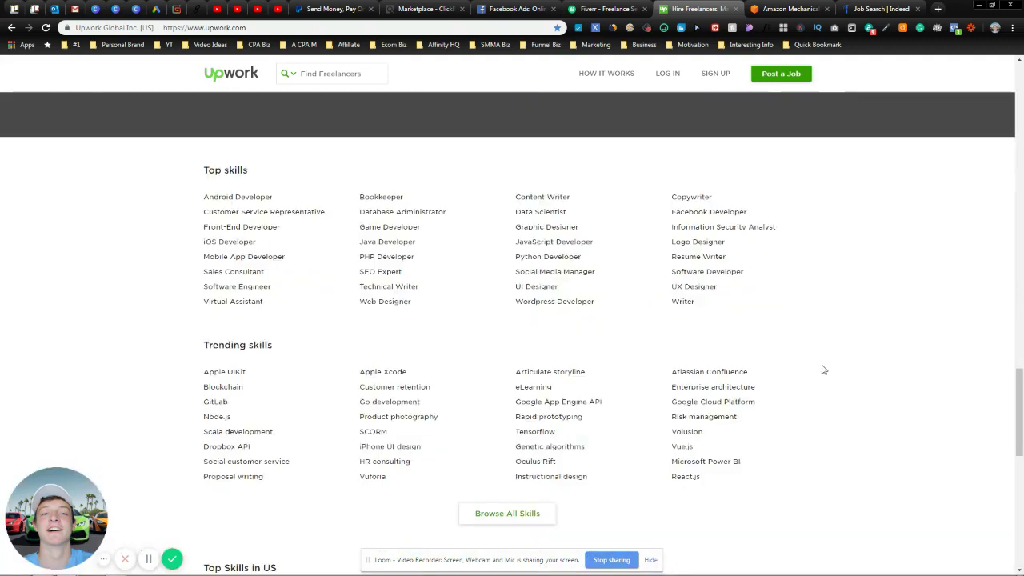
pyautogui.scroll(-2, 824, 371)
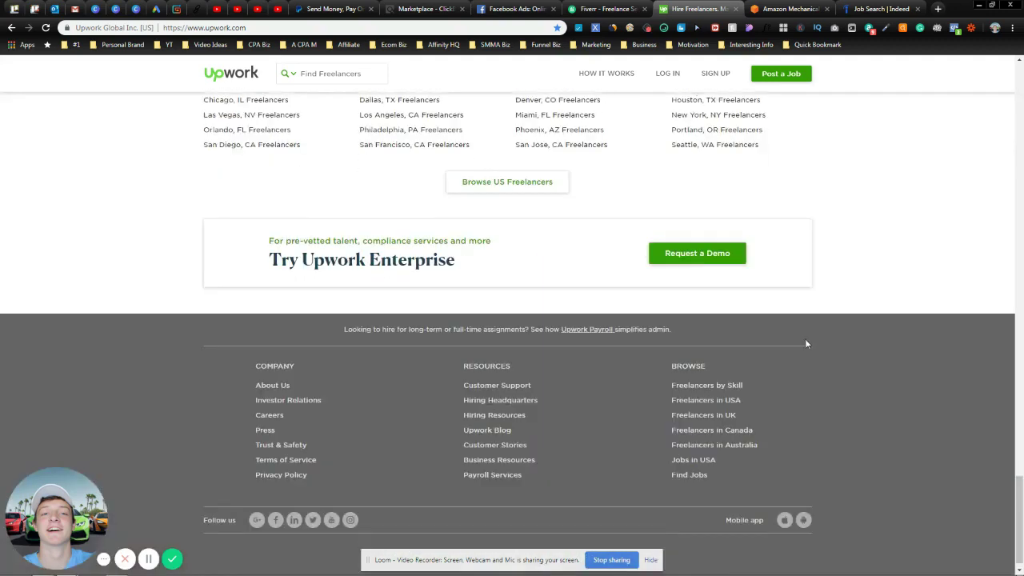
pyautogui.scroll(10, 815, 366)
pyautogui.scroll(4, 811, 389)
pyautogui.scroll(-4, 809, 389)
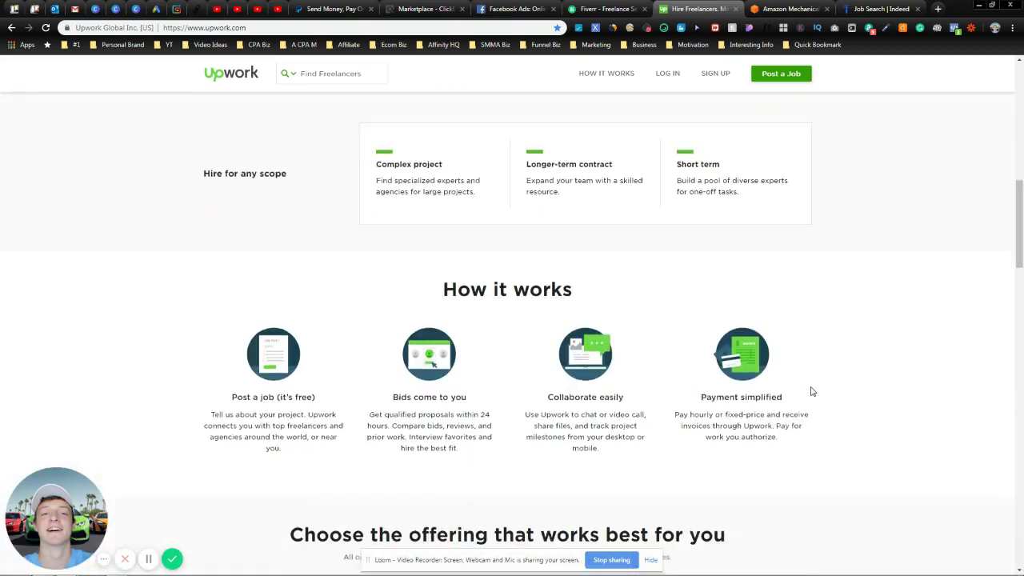
pyautogui.scroll(4, 805, 402)
pyautogui.scroll(1, 822, 411)
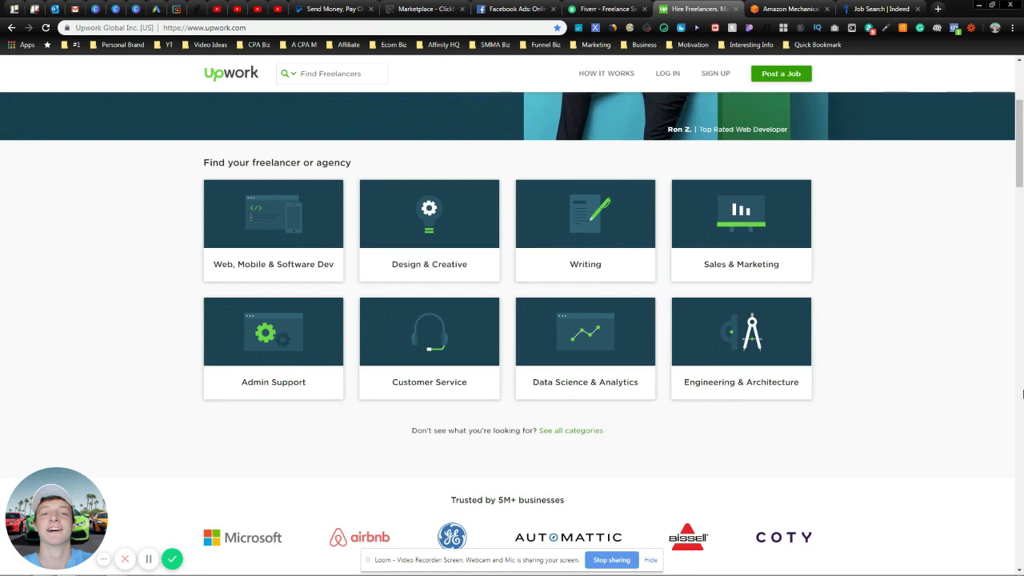
pyautogui.scroll(3, 195, 472)
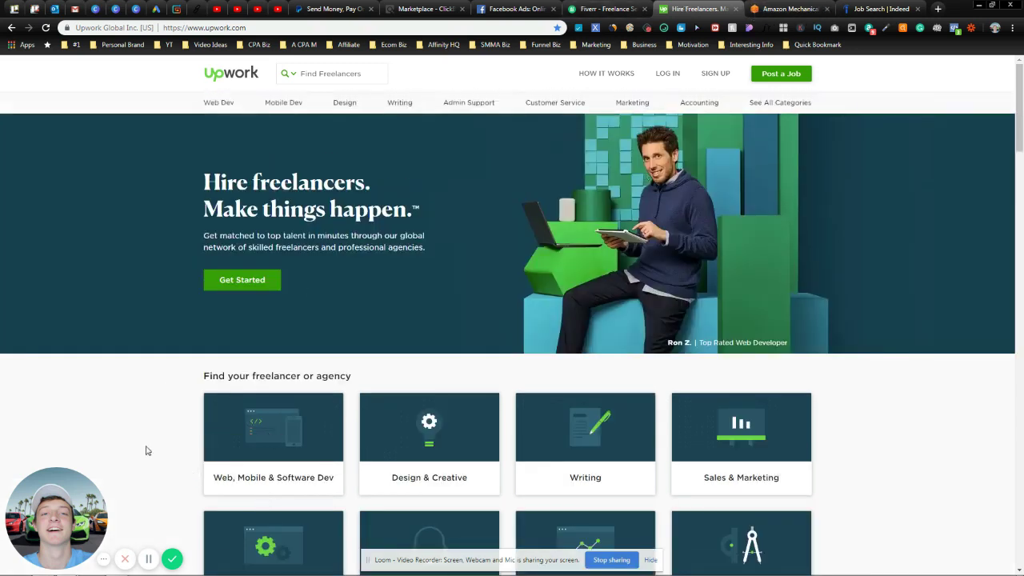
pyautogui.scroll(-5, 145, 448)
pyautogui.scroll(2, 142, 432)
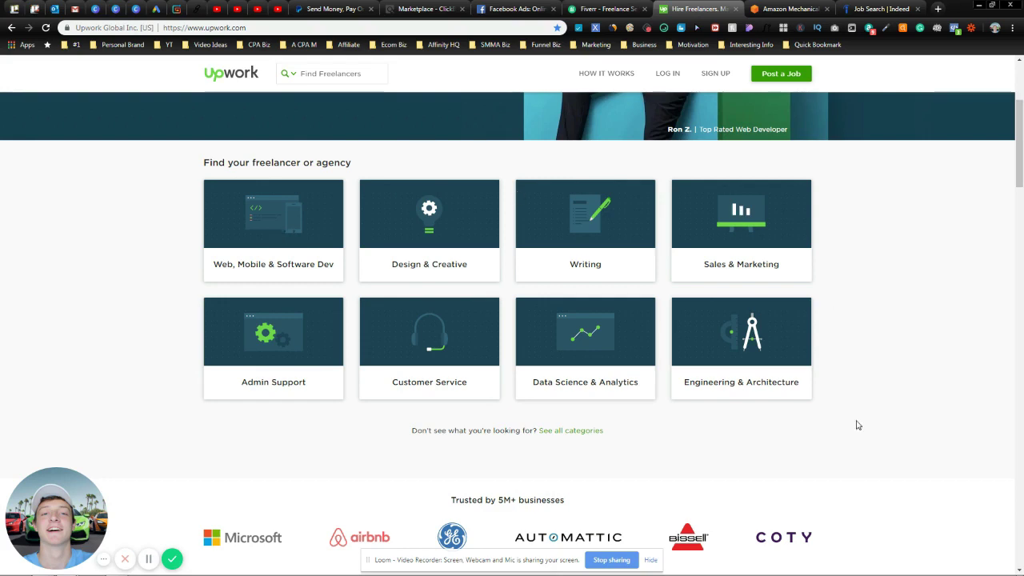
pyautogui.scroll(3, 857, 425)
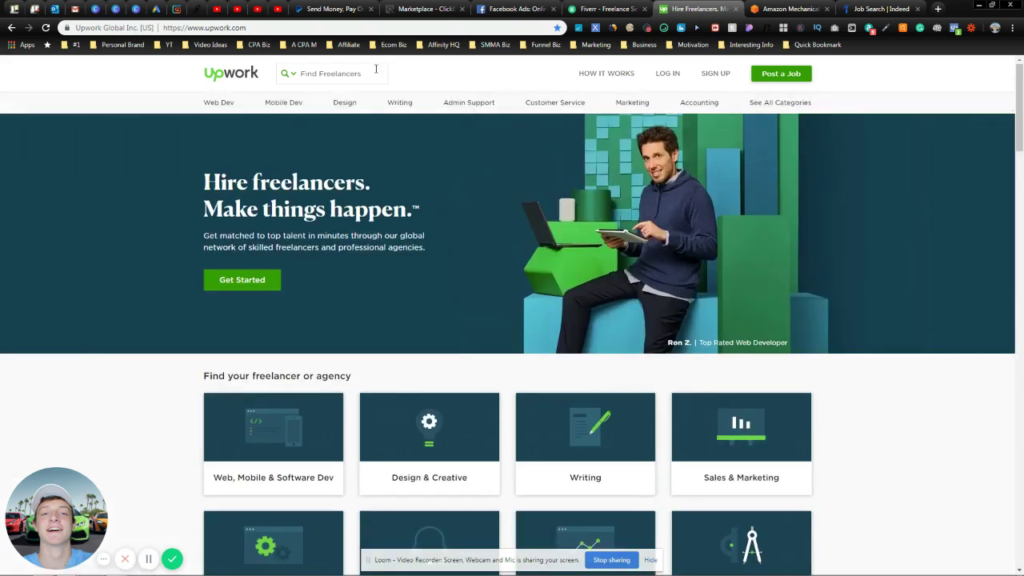
pyautogui.click(600, 9)
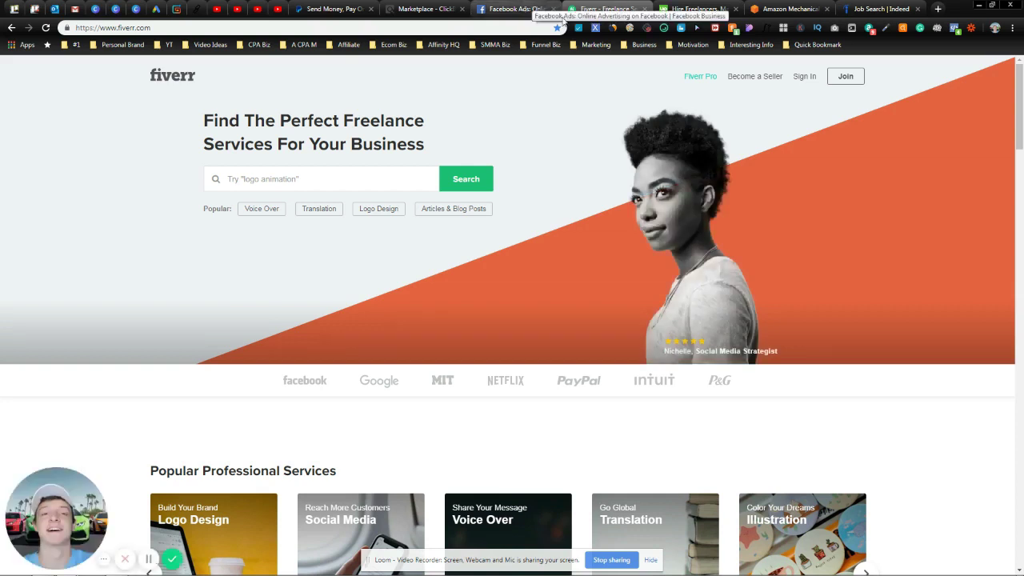
pyautogui.click(689, 8)
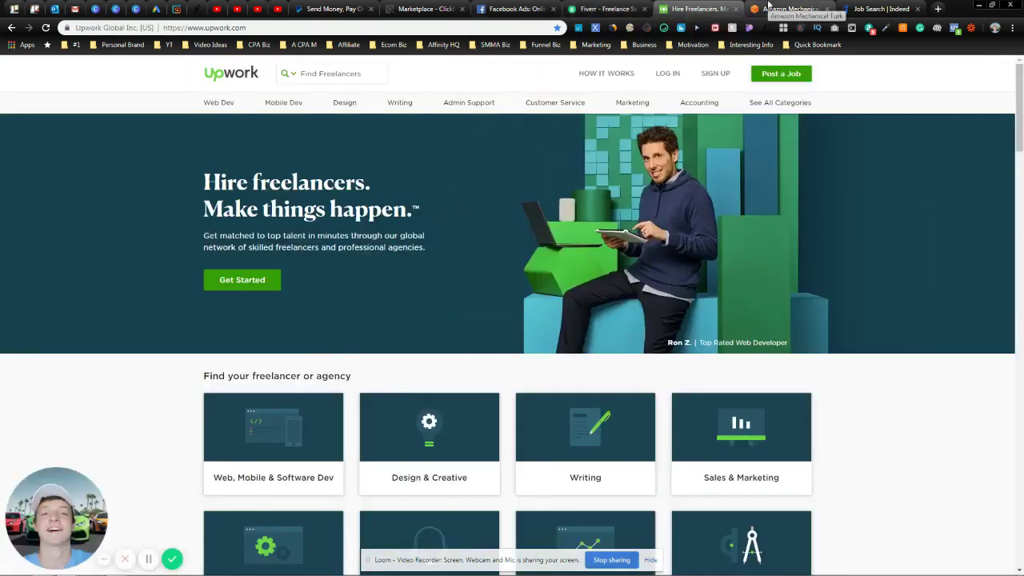
# - Review MTurk and its SimilarWeb stats (rank #3,174, 6M visits), then move to Fiverr
pyautogui.click(767, 8)
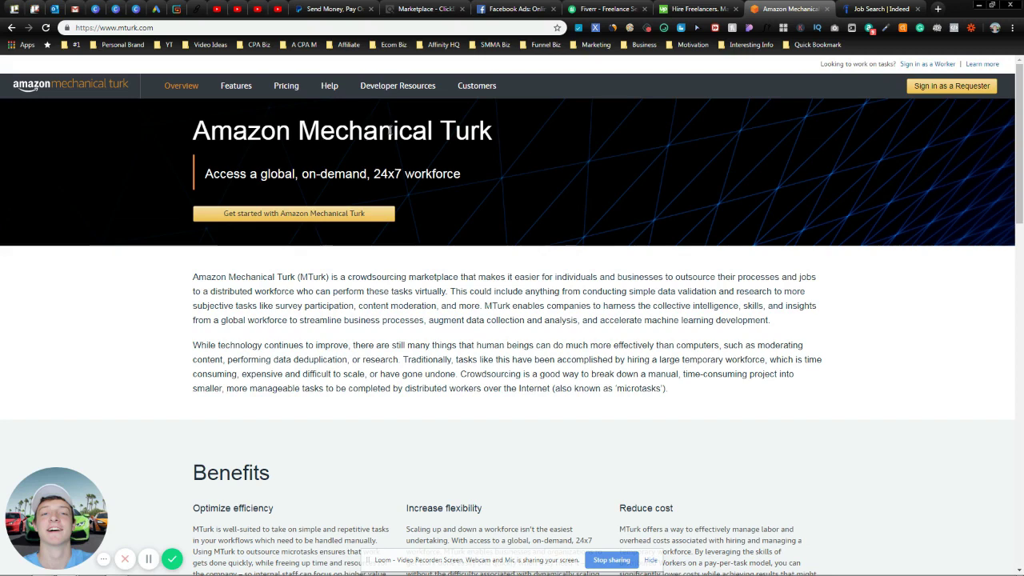
pyautogui.scroll(-8, 453, 375)
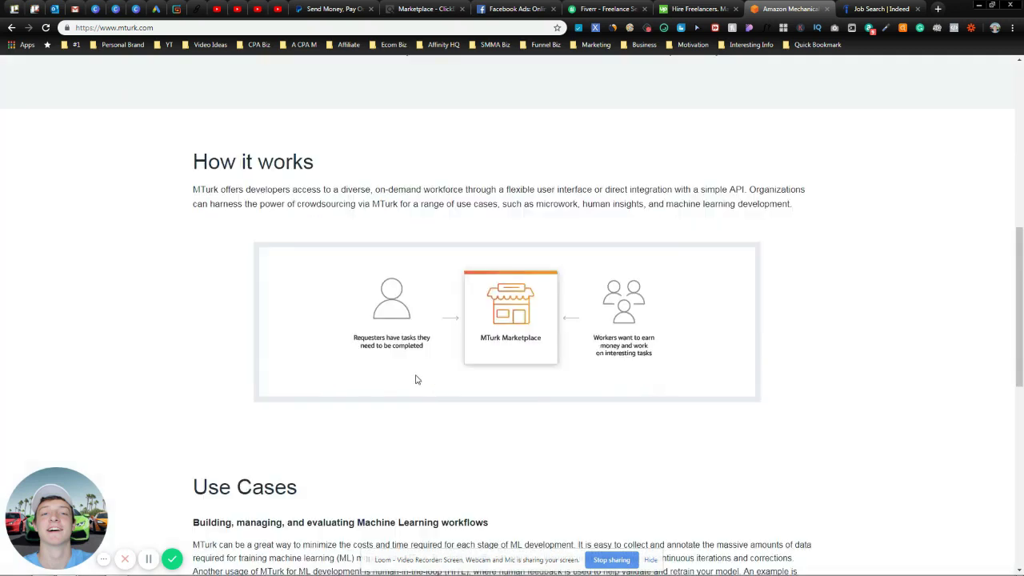
pyautogui.scroll(-5, 315, 466)
pyautogui.scroll(-2, 313, 470)
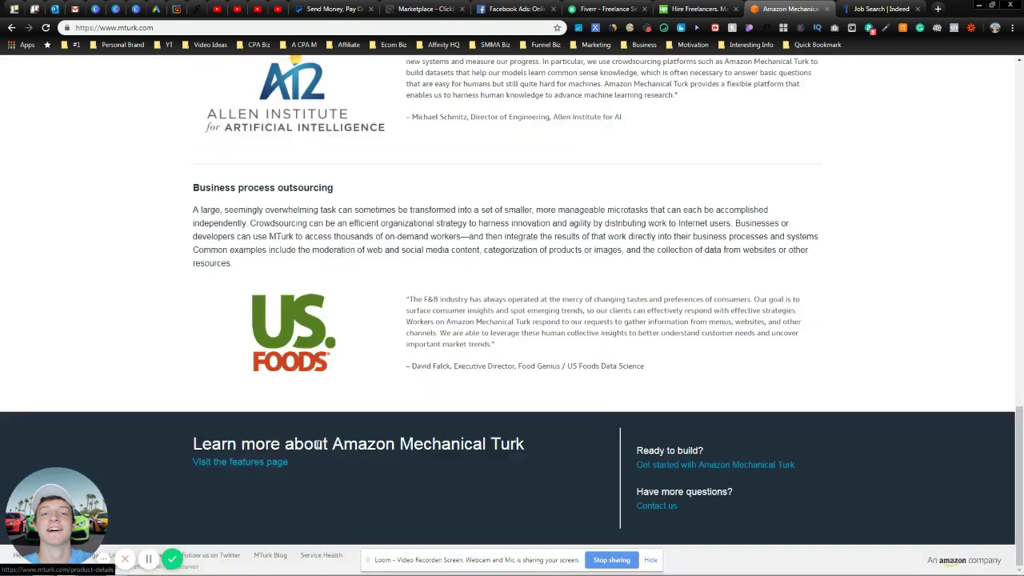
pyautogui.scroll(3, 300, 491)
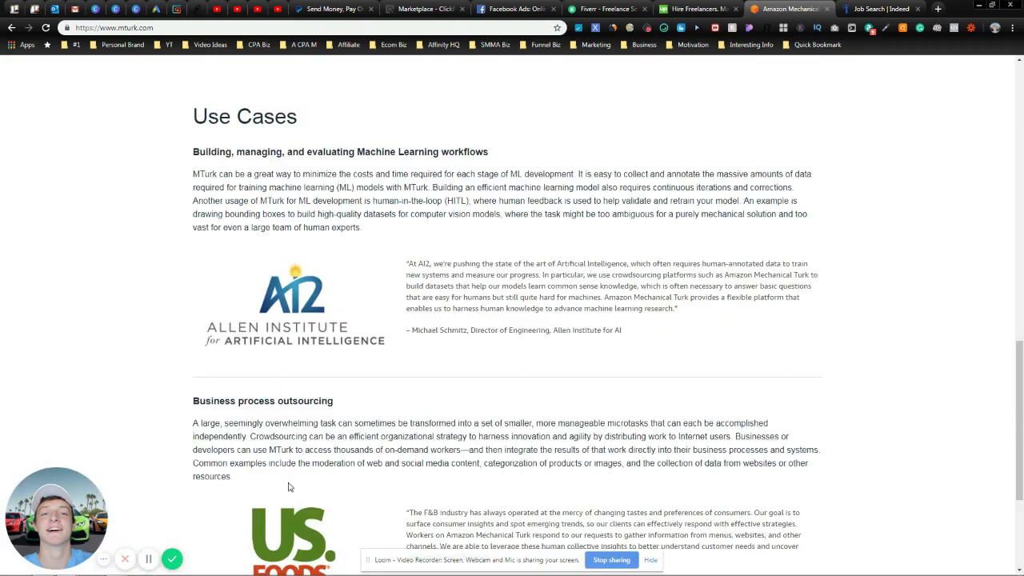
pyautogui.scroll(8, 280, 483)
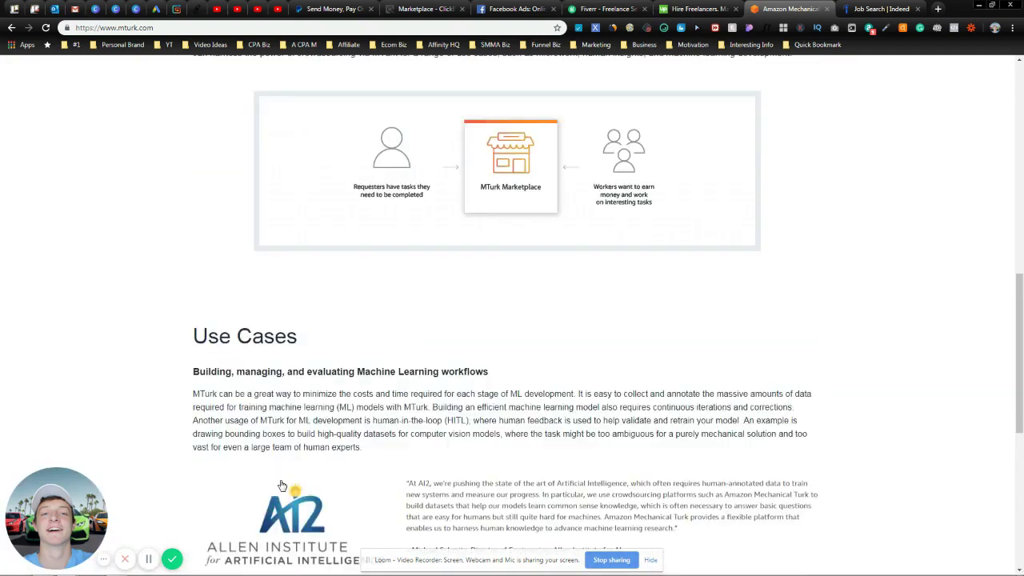
pyautogui.scroll(-2, 309, 433)
pyautogui.scroll(-1, 309, 428)
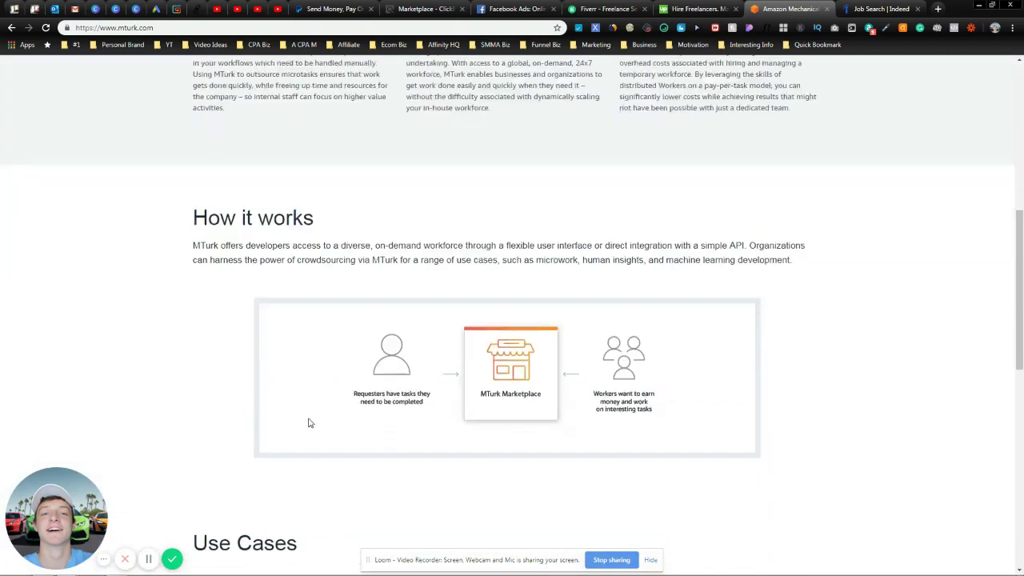
pyautogui.scroll(1, 296, 484)
pyautogui.scroll(2, 290, 494)
pyautogui.scroll(-2, 290, 476)
pyautogui.scroll(6, 493, 392)
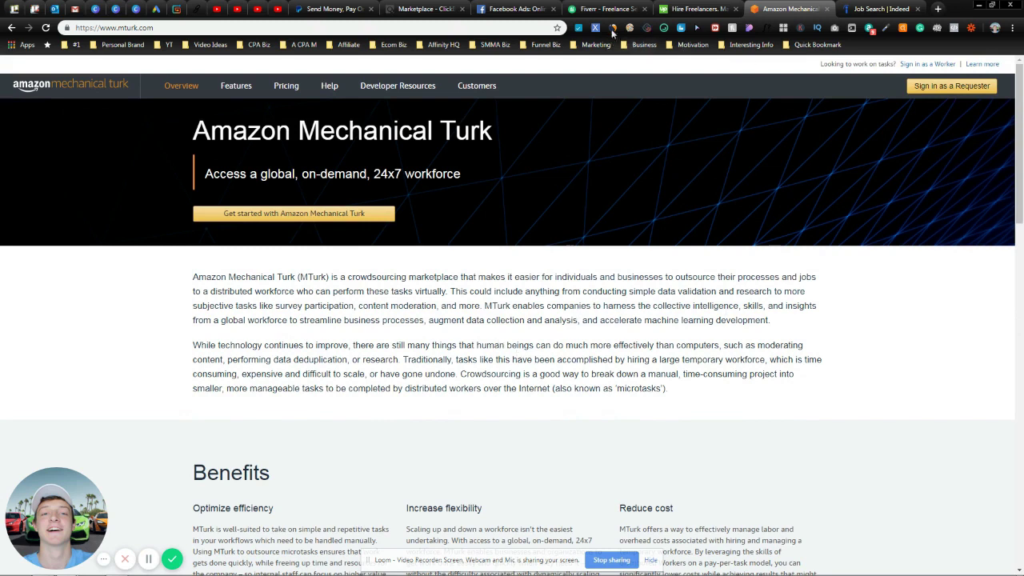
pyautogui.click(613, 28)
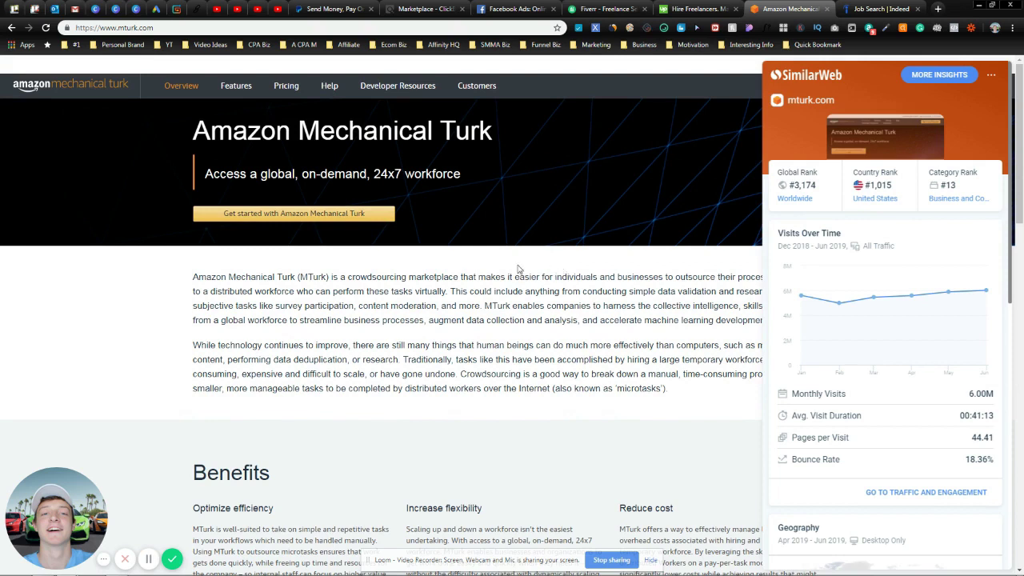
pyautogui.click(397, 297)
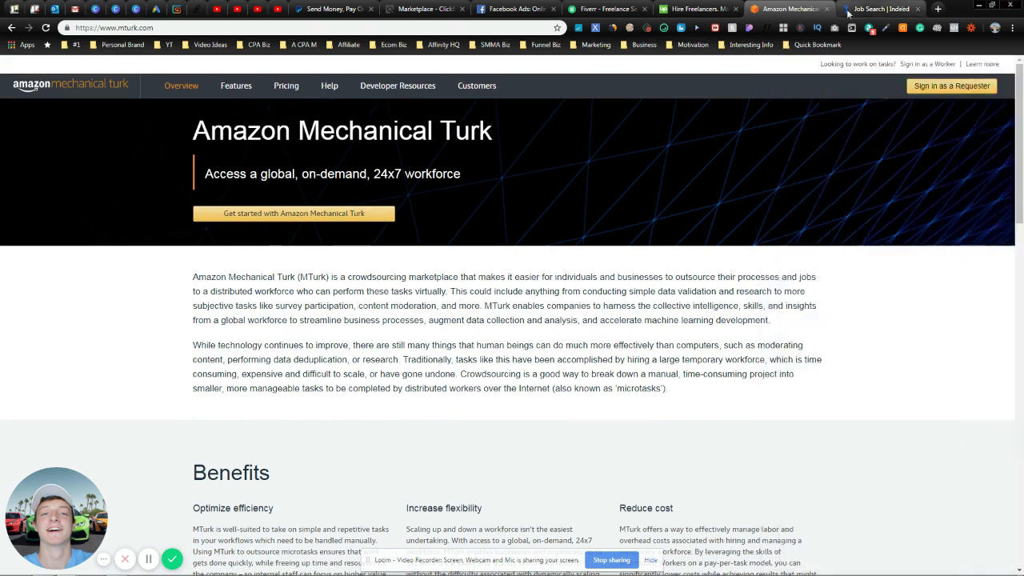
pyautogui.click(696, 9)
pyautogui.click(629, 7)
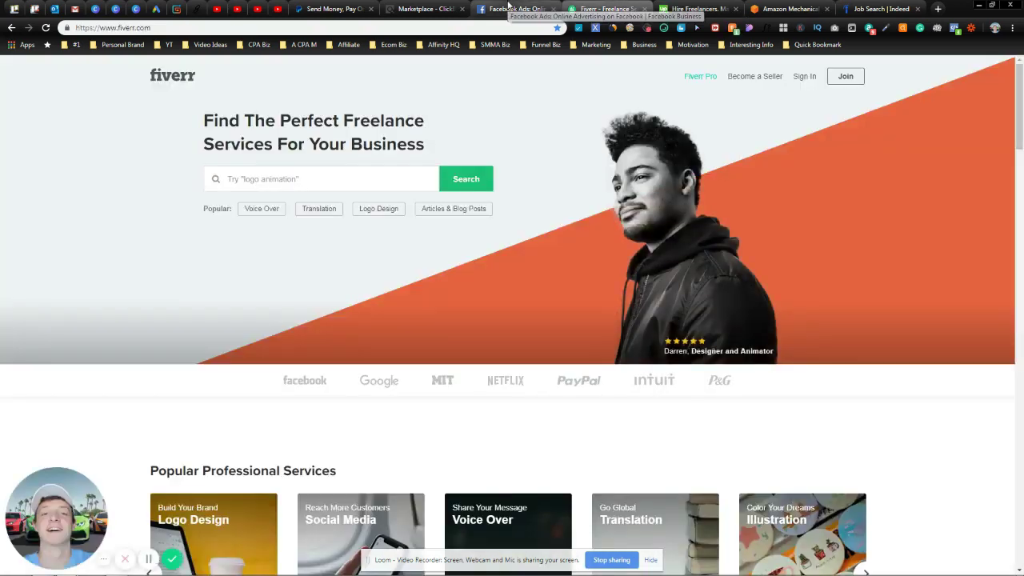
# - Check ClickBank's SimilarWeb stats (rank #12,832, 4.2M visits), then go to Indeed
pyautogui.click(516, 9)
pyautogui.click(461, 7)
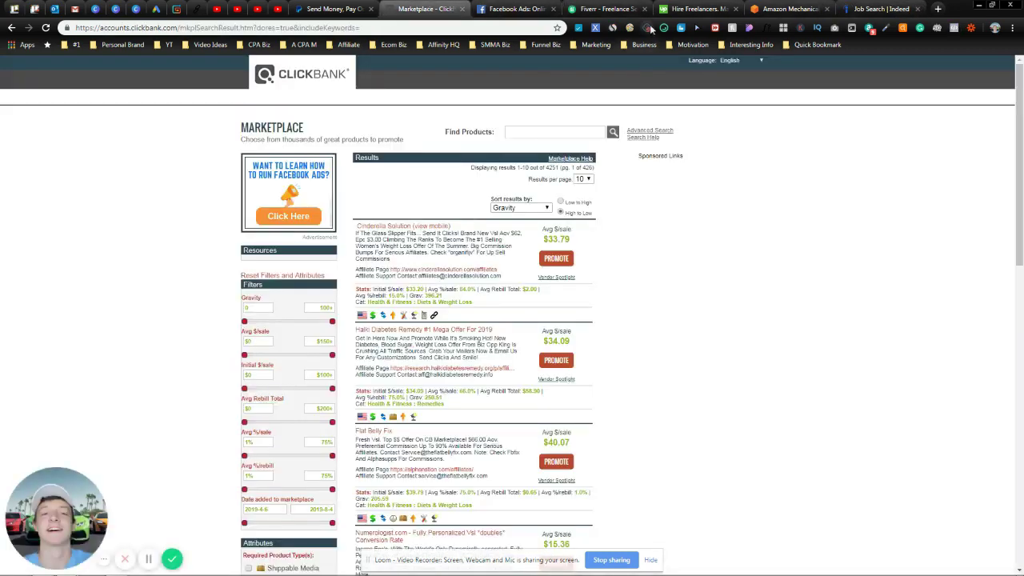
pyautogui.click(613, 29)
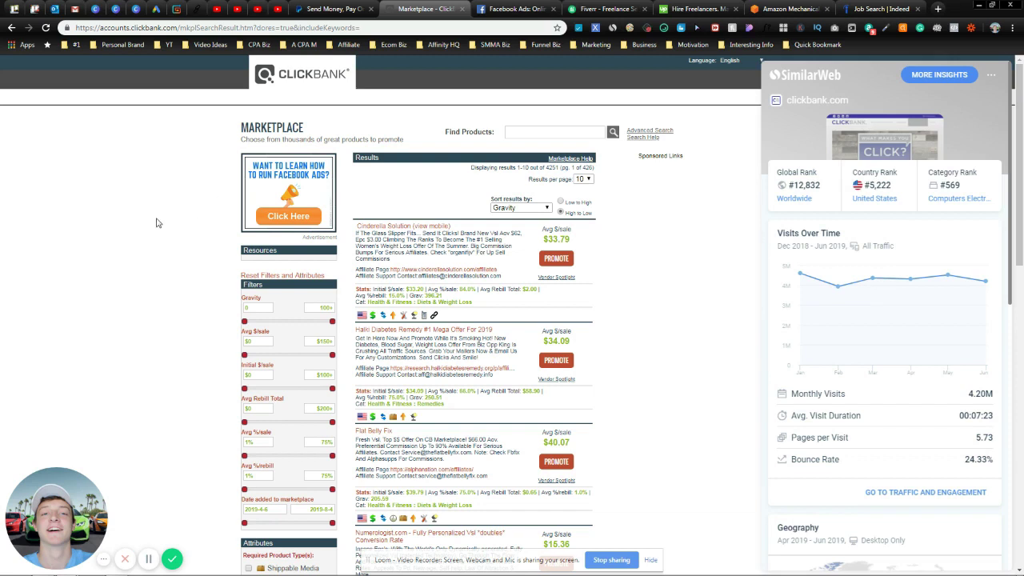
pyautogui.click(864, 9)
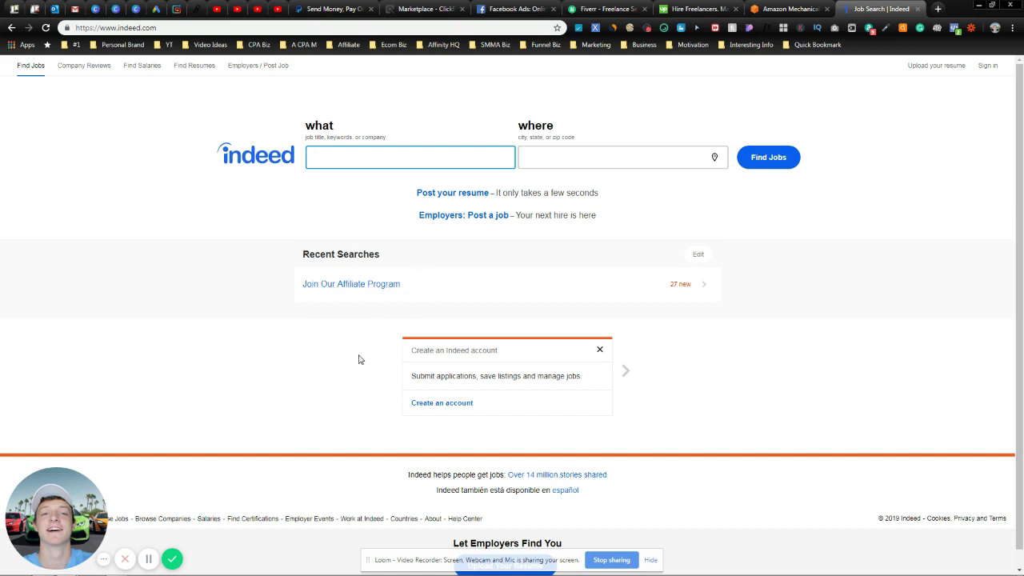
pyautogui.scroll(-1, 339, 409)
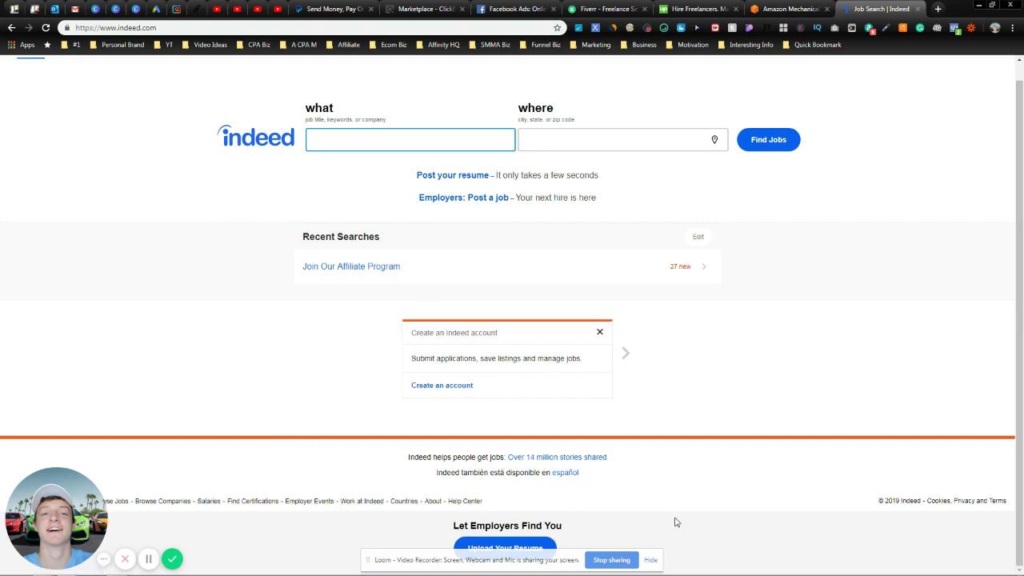
pyautogui.scroll(1, 593, 464)
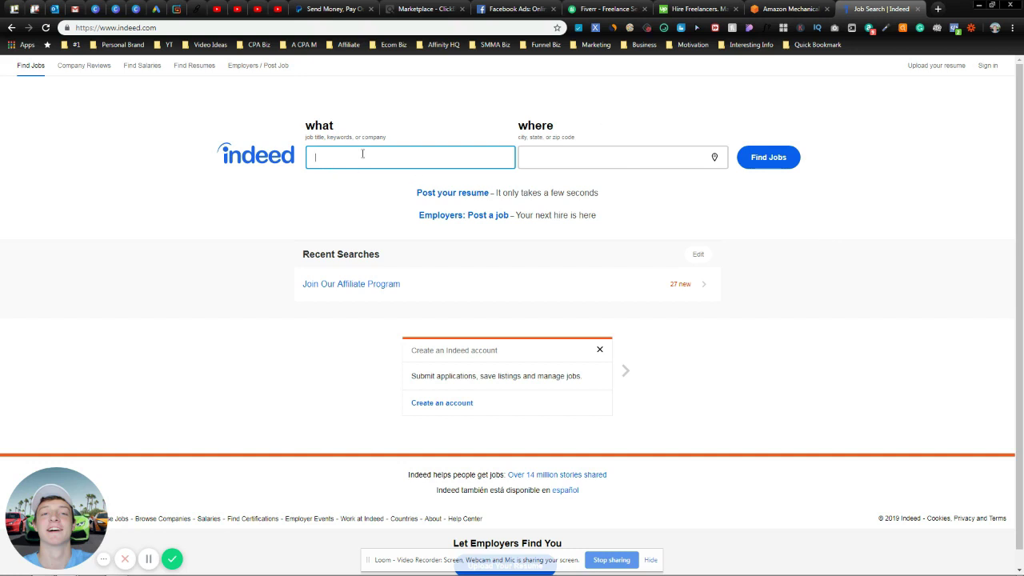
# - Search Indeed for 'marketing' jobs with no location, bringing up about 69,899 listings
pyautogui.click(578, 157)
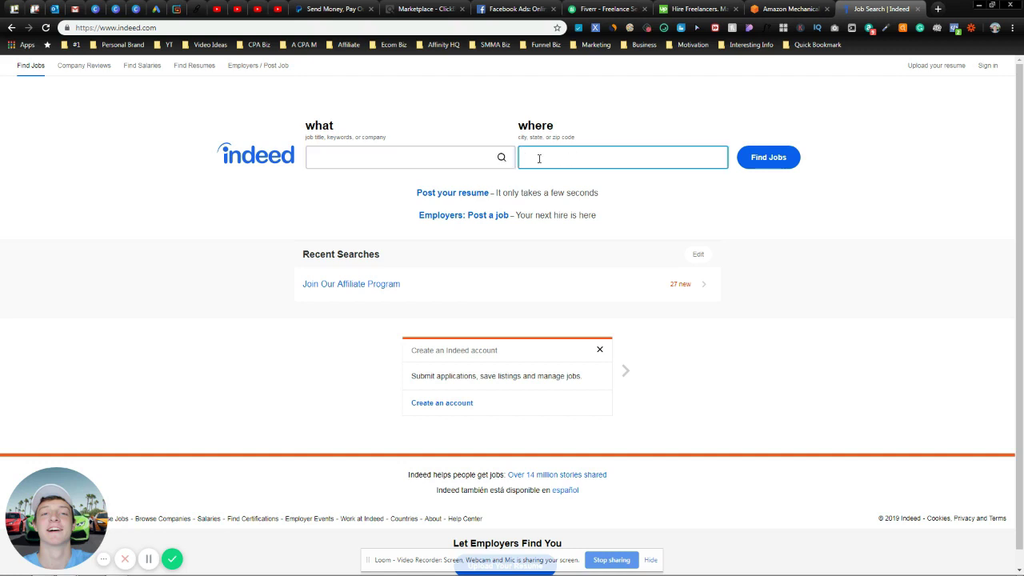
pyautogui.click(463, 120)
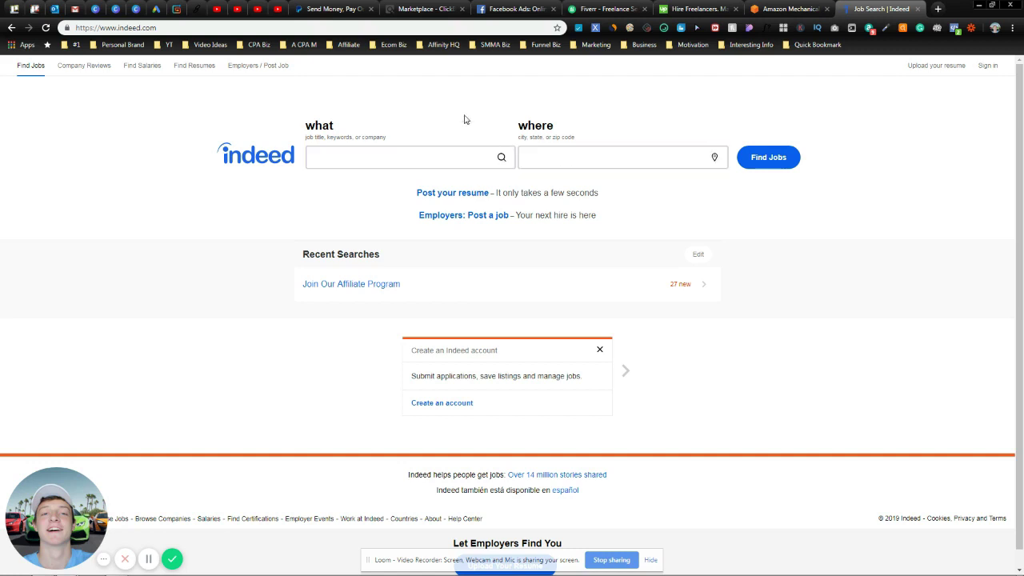
pyautogui.click(325, 157)
pyautogui.write('marketing')
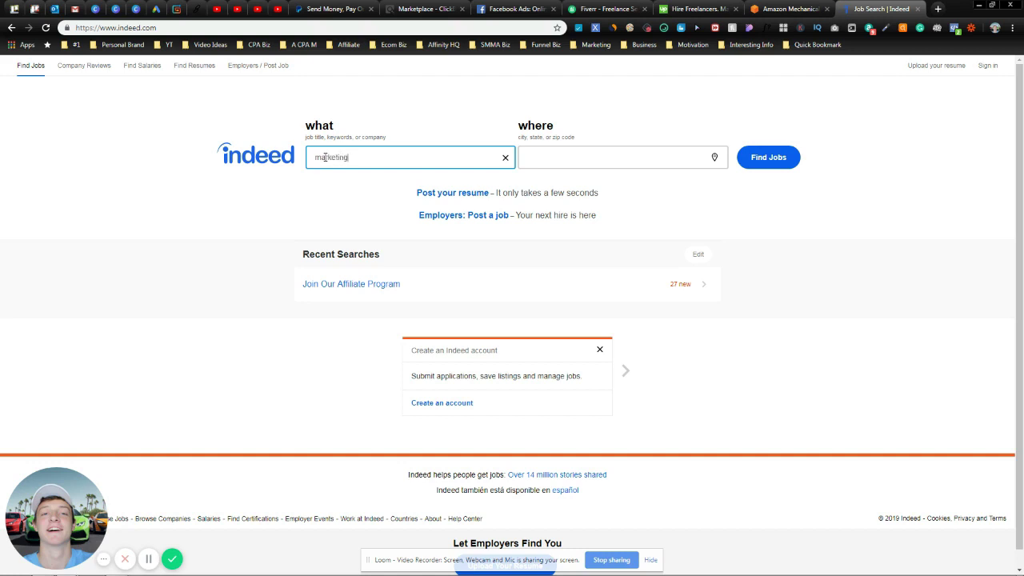
pyautogui.press('Return')
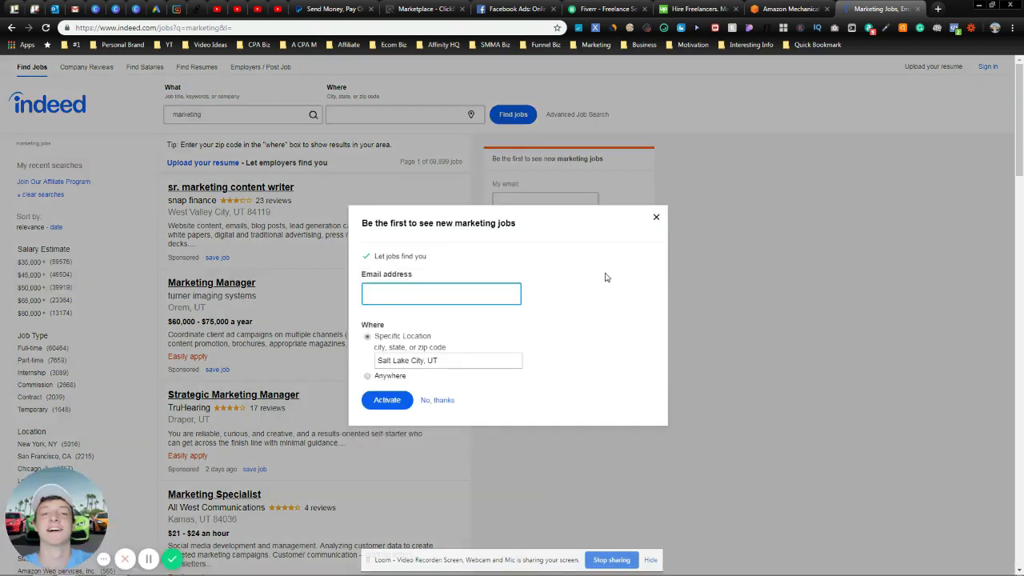
# - Dismiss the job-alert popup, look through the marketing listings, then bring up ClickBank
pyautogui.click(656, 218)
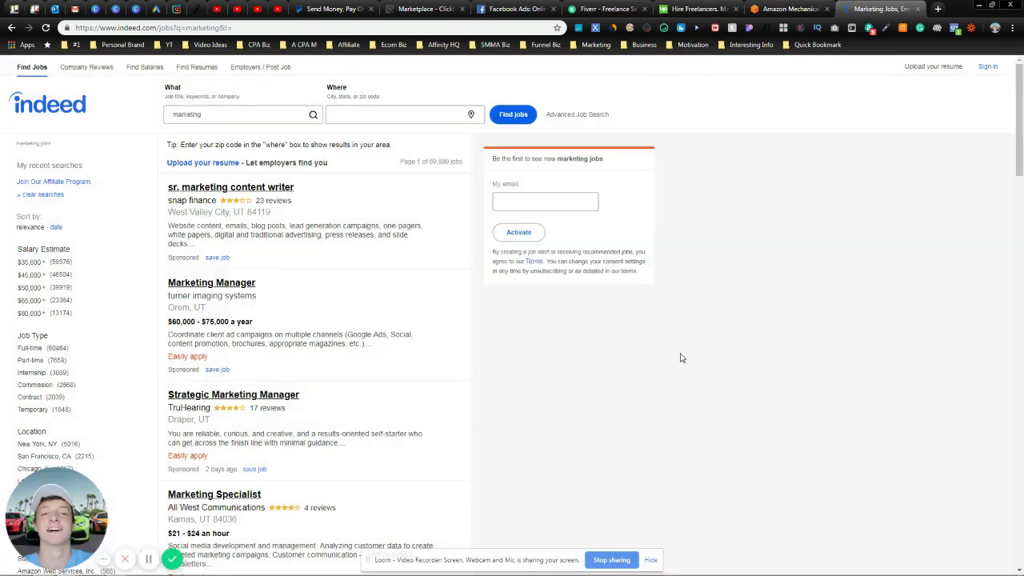
pyautogui.scroll(-2, 680, 357)
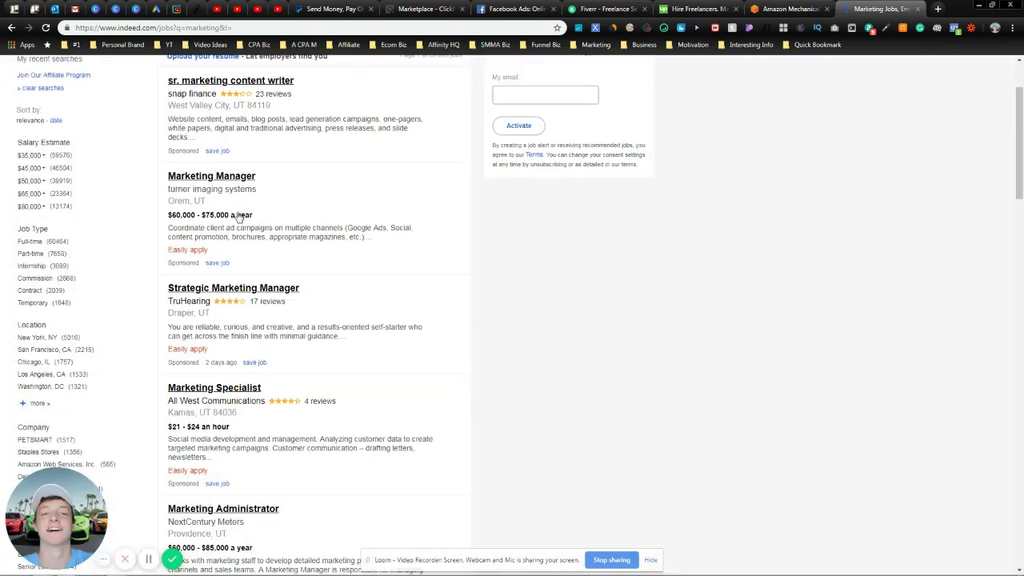
pyautogui.scroll(-4, 280, 328)
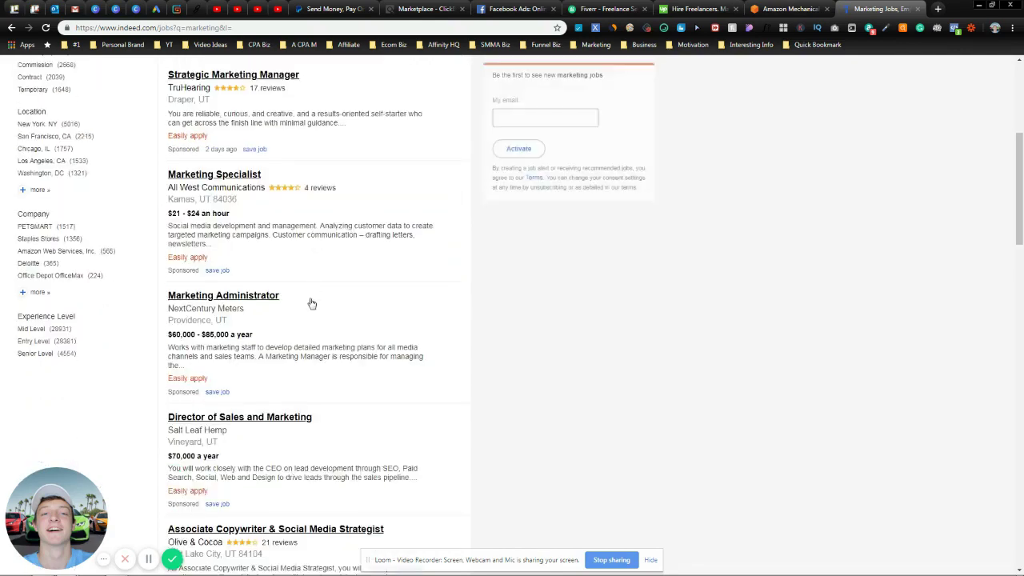
pyautogui.scroll(-2, 312, 304)
pyautogui.scroll(-2, 312, 293)
pyautogui.scroll(-3, 317, 354)
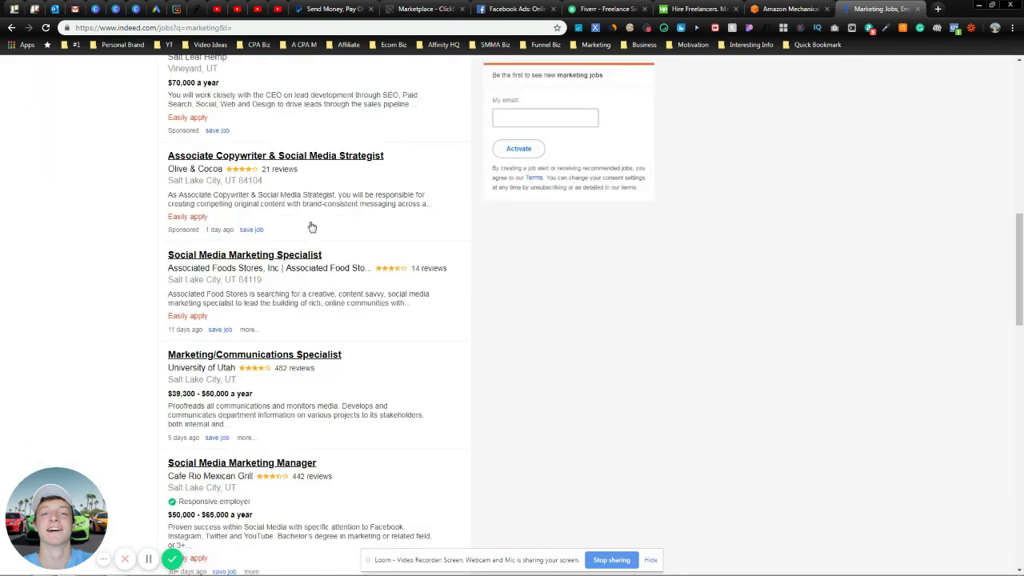
pyautogui.scroll(-5, 368, 360)
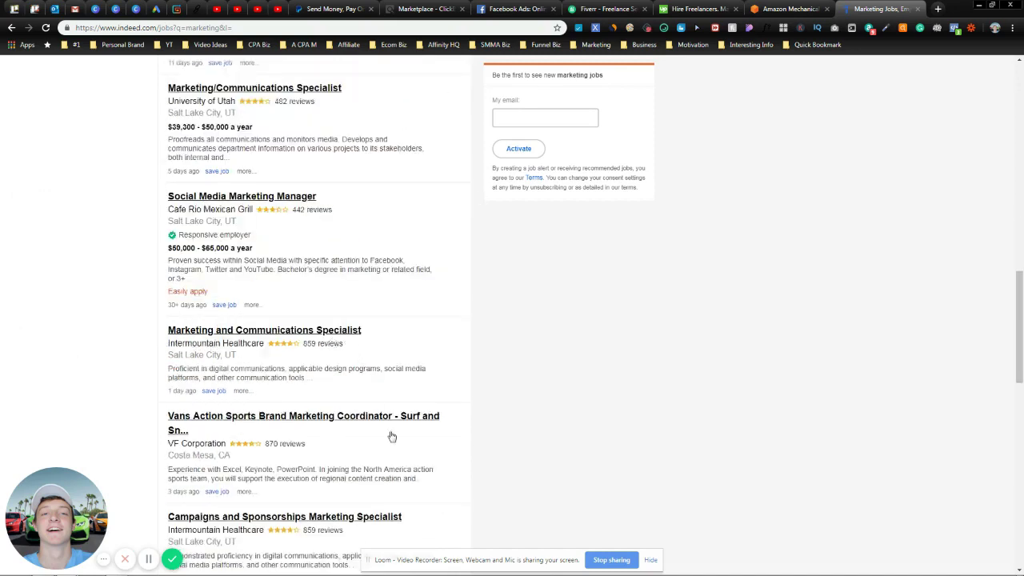
pyautogui.scroll(-3, 438, 452)
pyautogui.scroll(-2, 439, 452)
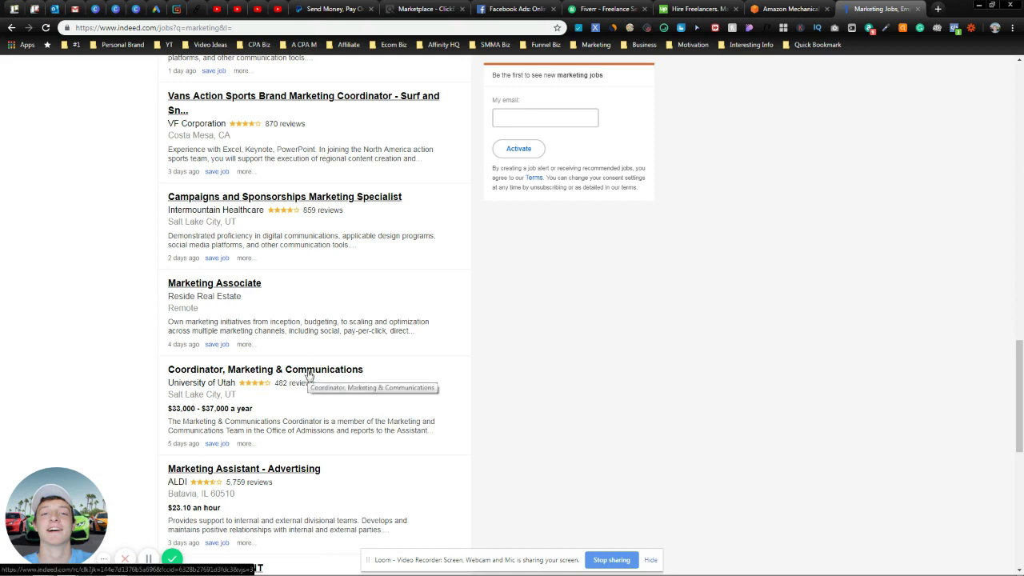
pyautogui.scroll(-4, 361, 414)
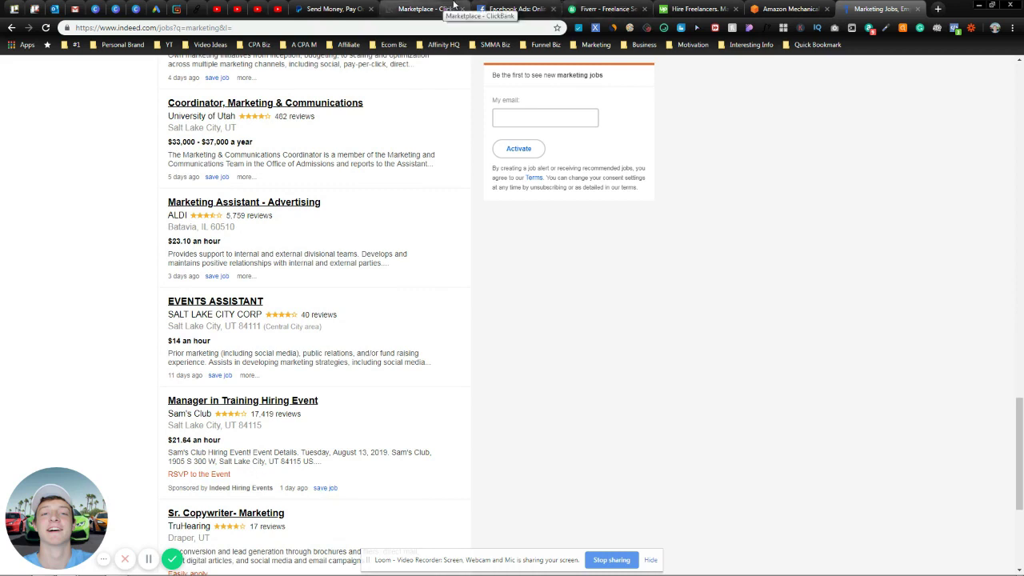
pyautogui.click(444, 7)
# - Switch between the Facebook Ads and ClickBank marketplace tabs, ending on Facebook Ads
pyautogui.click(518, 6)
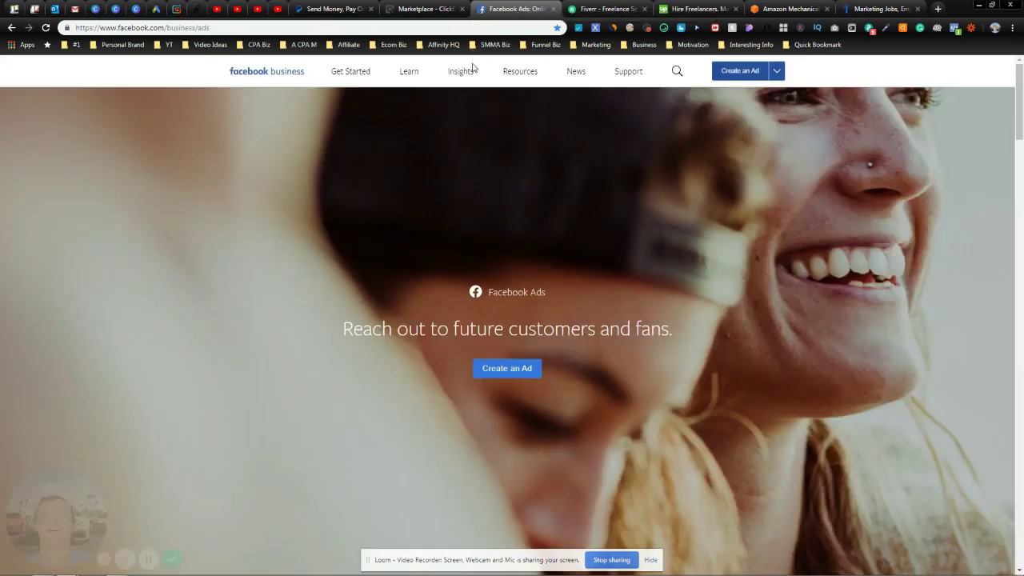
pyautogui.click(447, 8)
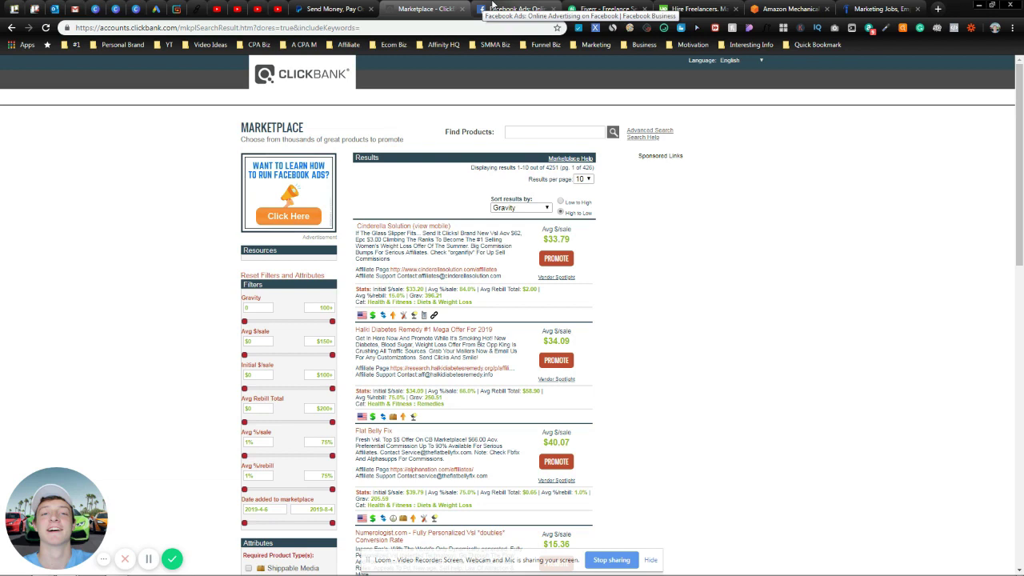
pyautogui.click(504, 9)
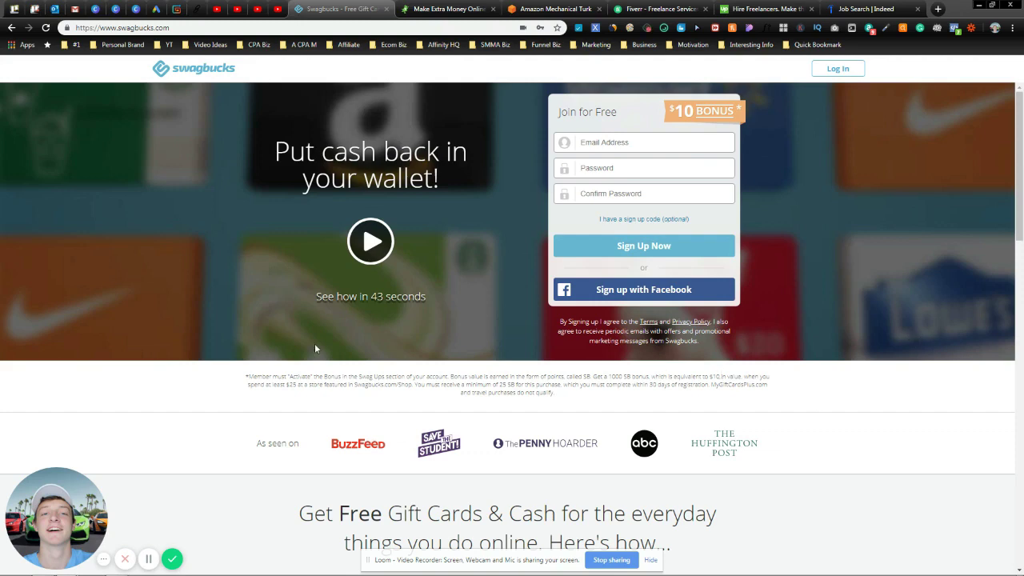
pyautogui.scroll(-4, 240, 391)
pyautogui.scroll(2, 204, 412)
pyautogui.scroll(-3, 212, 411)
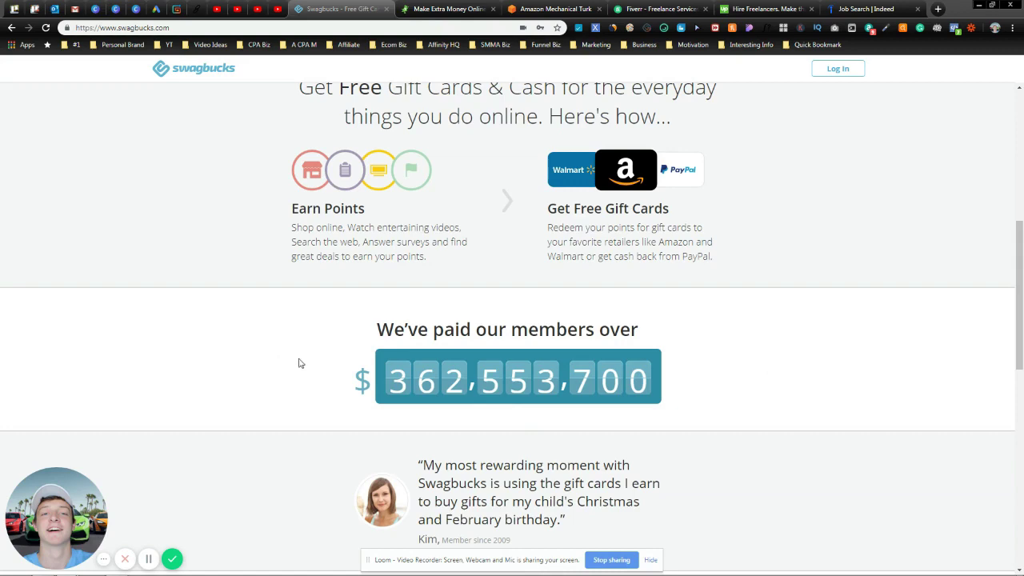
pyautogui.scroll(1, 300, 363)
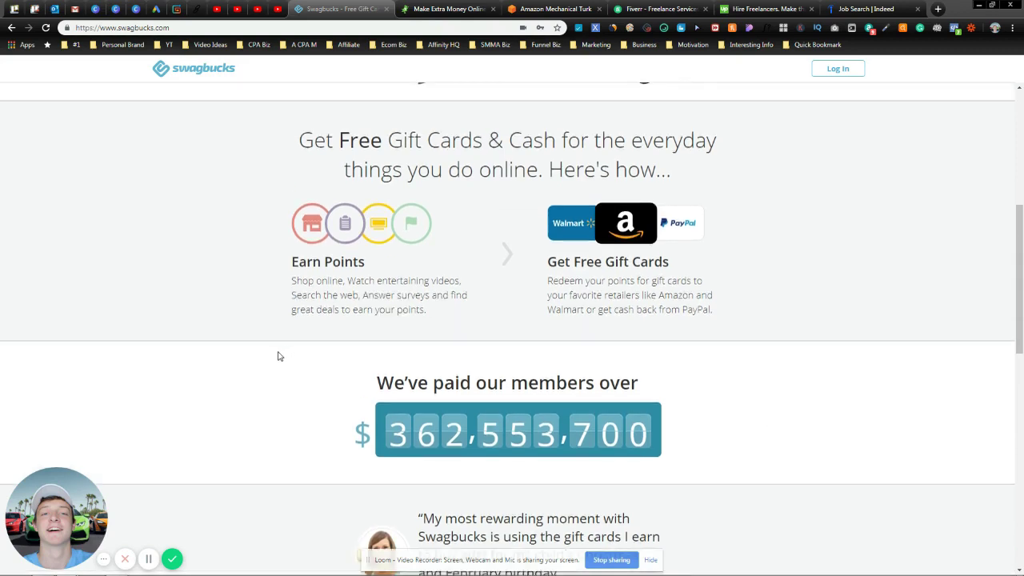
pyautogui.scroll(-5, 412, 332)
pyautogui.scroll(-3, 400, 340)
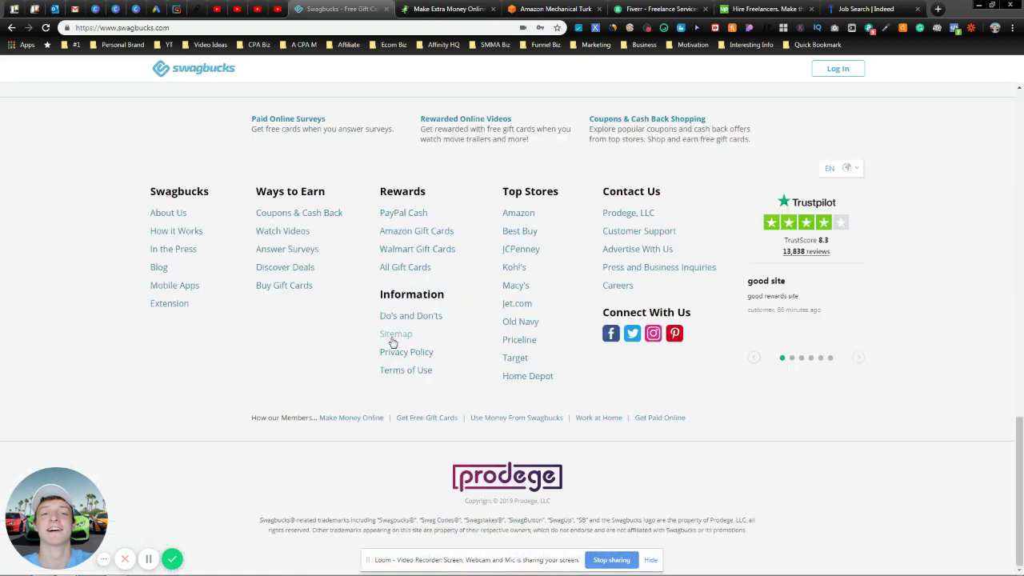
pyautogui.scroll(1, 281, 392)
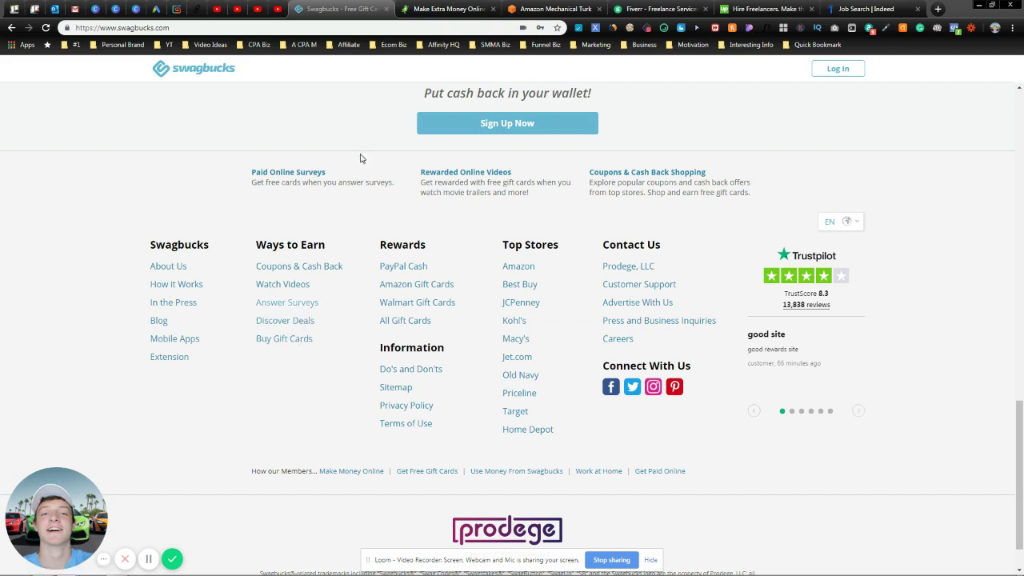
# - Review the Swagbucks footer, then bring the InboxDollars $5-bonus sign-up page forward
pyautogui.click(438, 7)
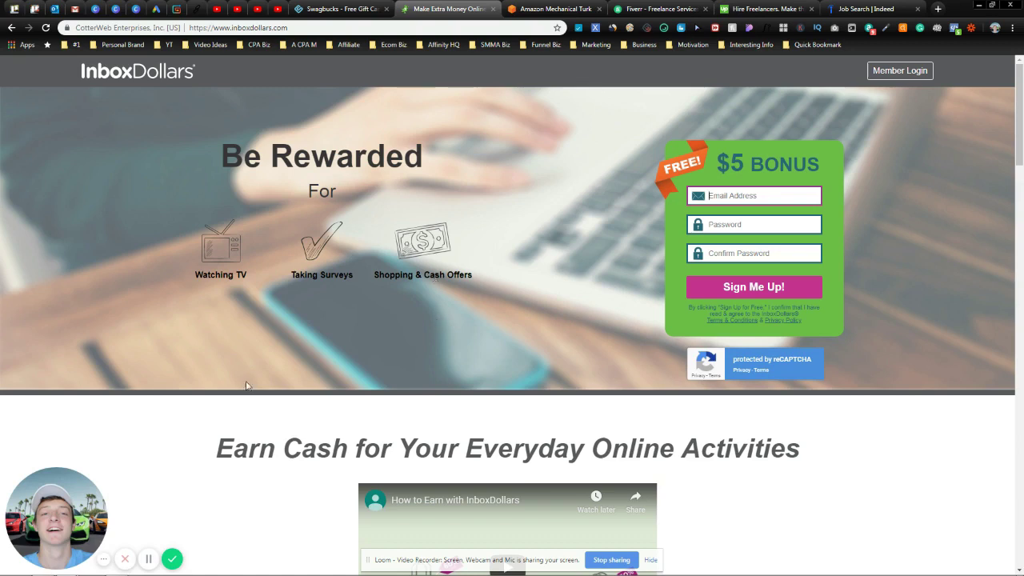
pyautogui.scroll(-2, 188, 420)
pyautogui.scroll(-5, 224, 364)
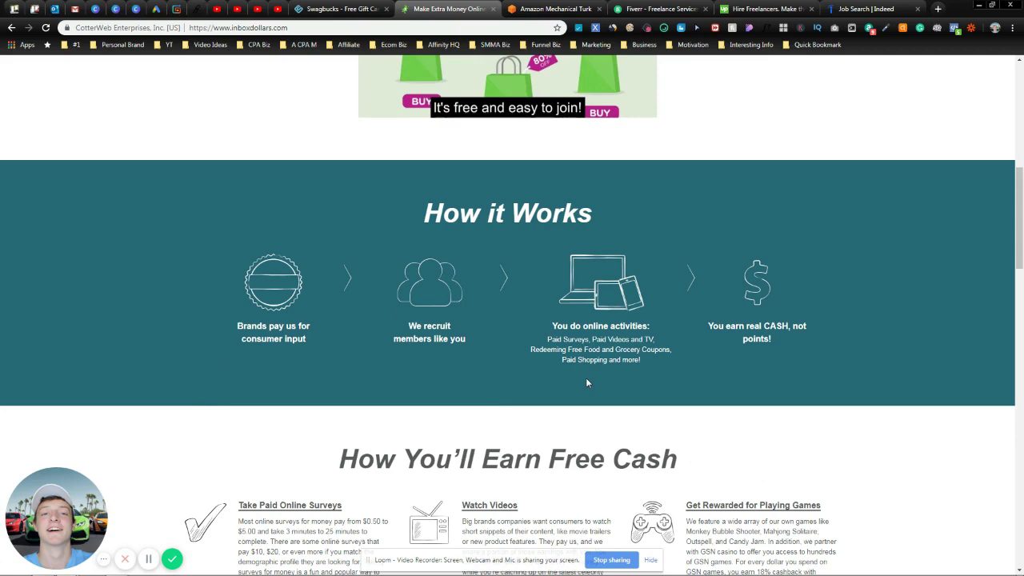
pyautogui.scroll(-4, 629, 376)
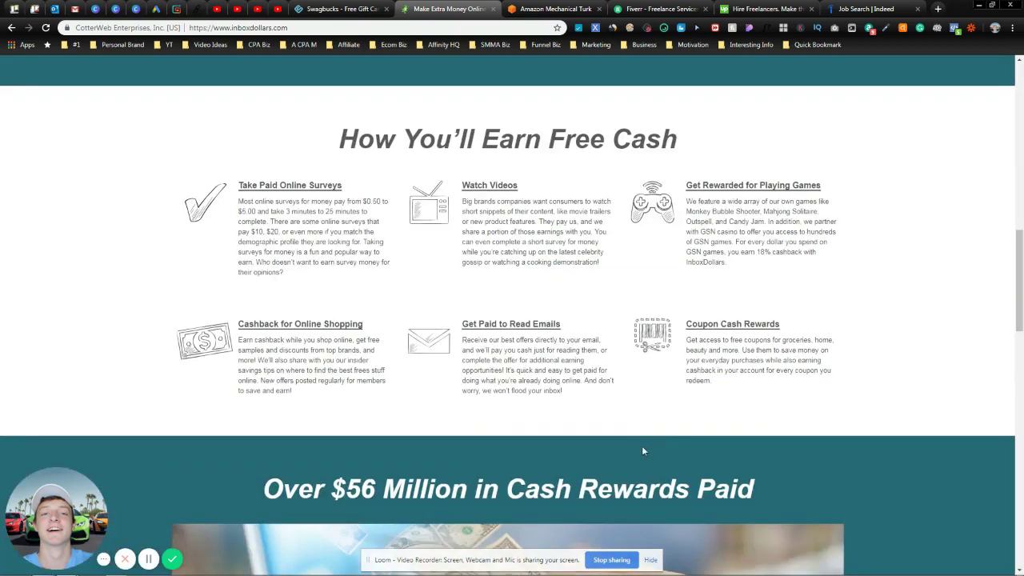
pyautogui.scroll(-3, 629, 456)
pyautogui.scroll(-5, 628, 461)
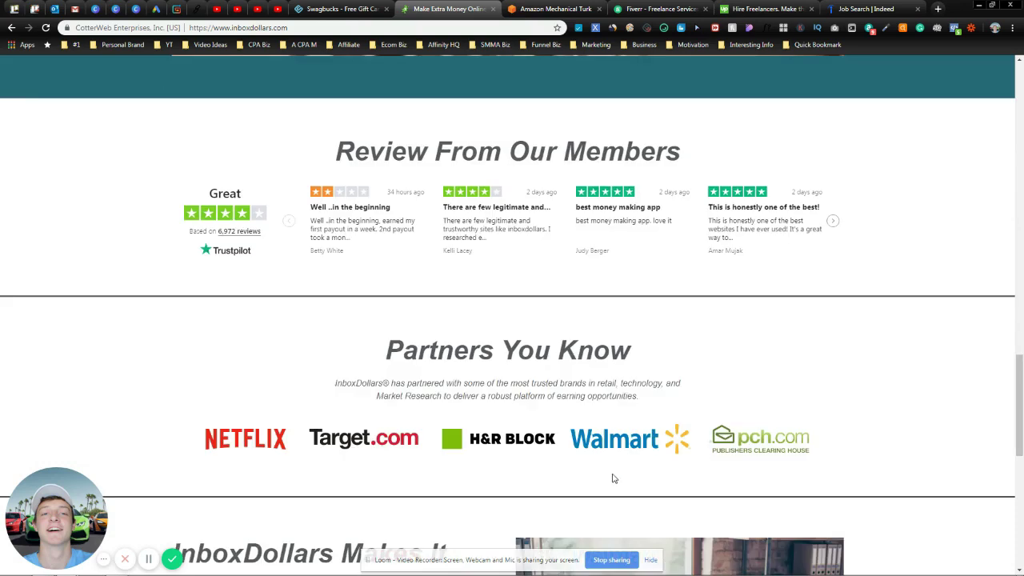
pyautogui.scroll(-5, 610, 472)
pyautogui.scroll(-2, 606, 452)
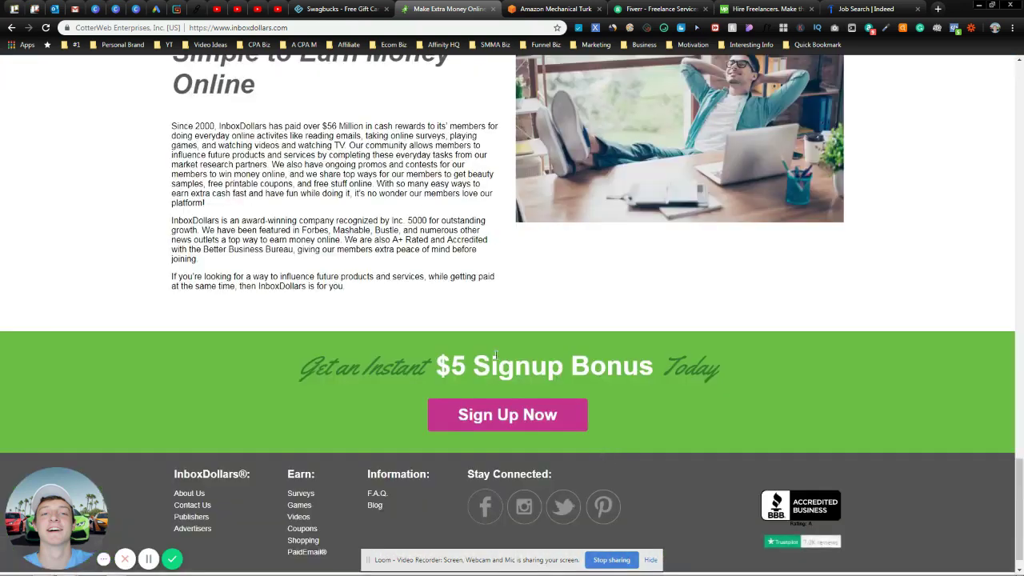
pyautogui.scroll(-1, 176, 422)
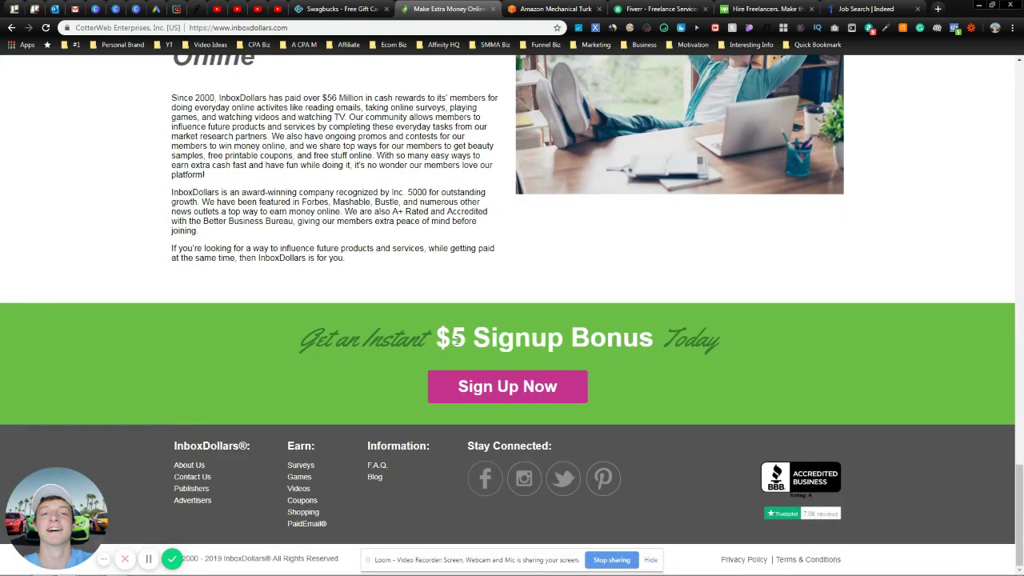
# - Jump back to the top of the InboxDollars page after reviewing its footer
pyautogui.press('Home')
# - Scroll Swagbucks back to the top, then return to the InboxDollars homepage
pyautogui.click(344, 9)
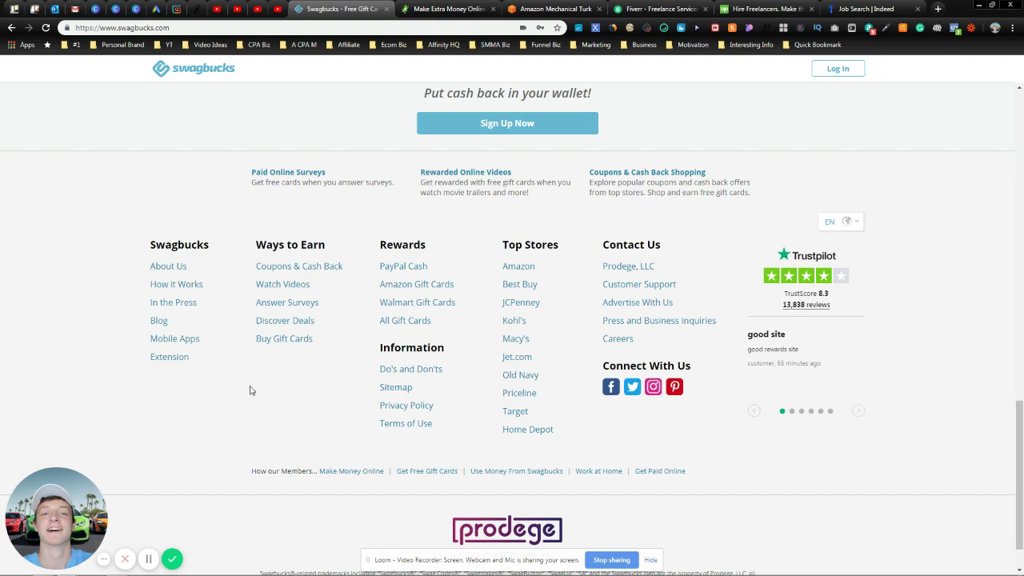
pyautogui.scroll(20, 213, 337)
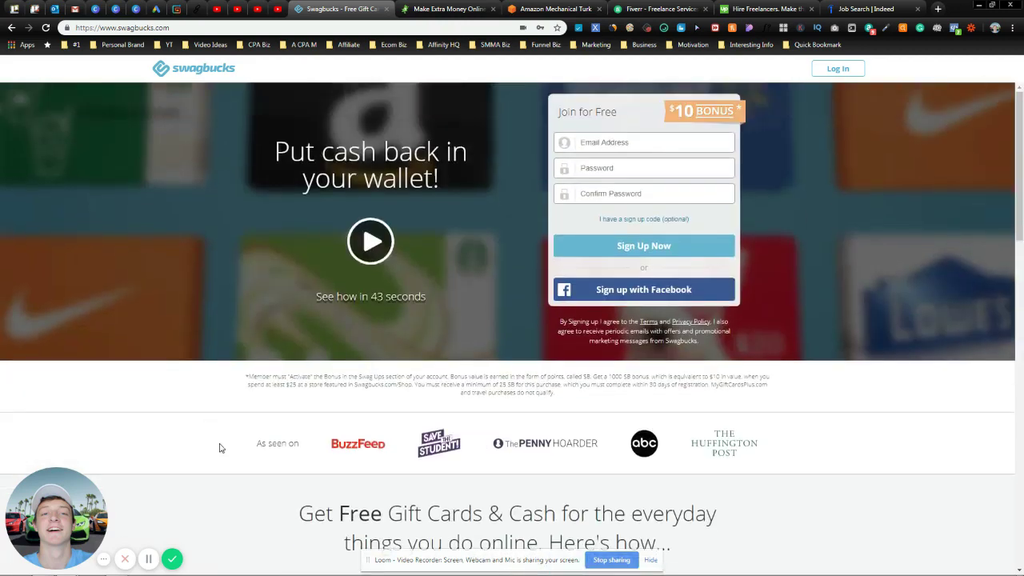
pyautogui.click(450, 9)
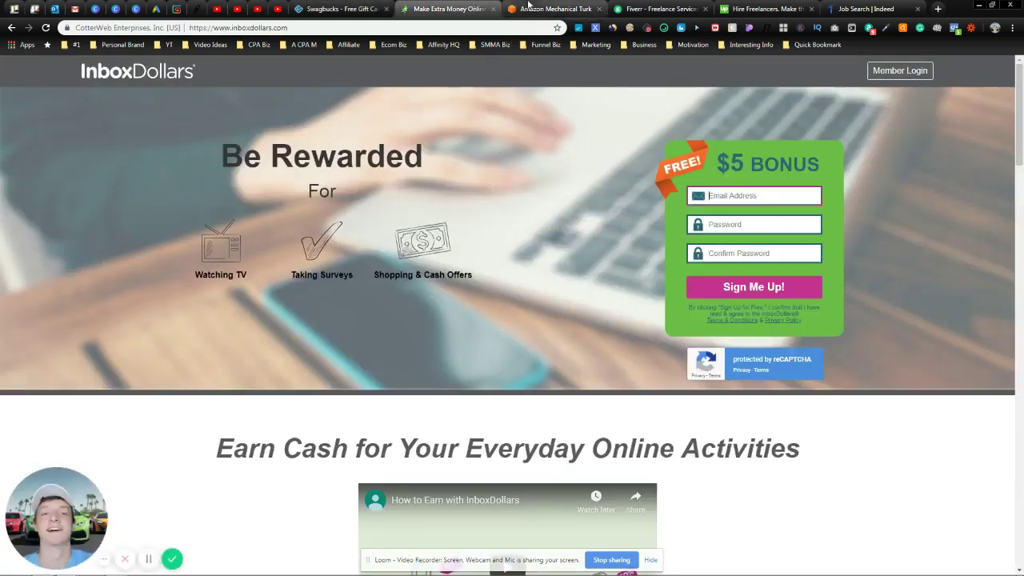
# - Browse the MTurk overview's use cases and back up, then bring Fiverr's homepage forward
pyautogui.click(528, 6)
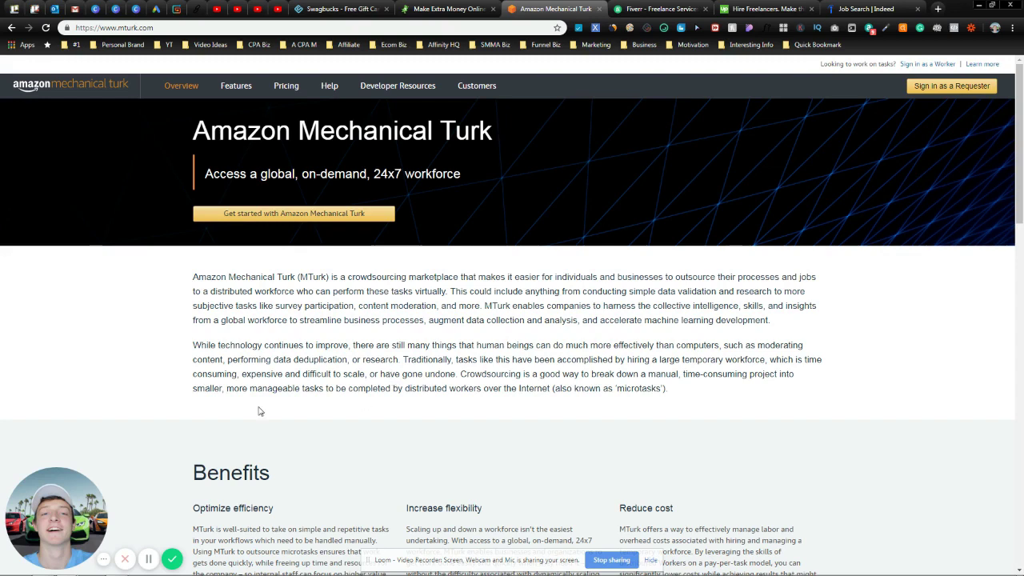
pyautogui.scroll(-4, 319, 221)
pyautogui.scroll(-2, 316, 221)
pyautogui.scroll(-3, 316, 221)
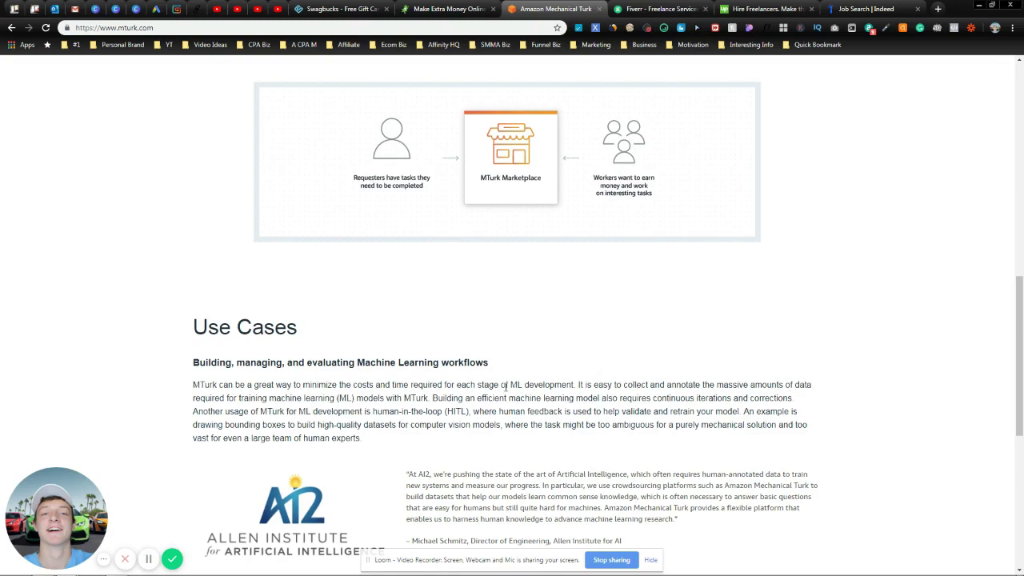
pyautogui.scroll(-1, 505, 385)
pyautogui.scroll(-1, 506, 388)
pyautogui.scroll(-3, 506, 391)
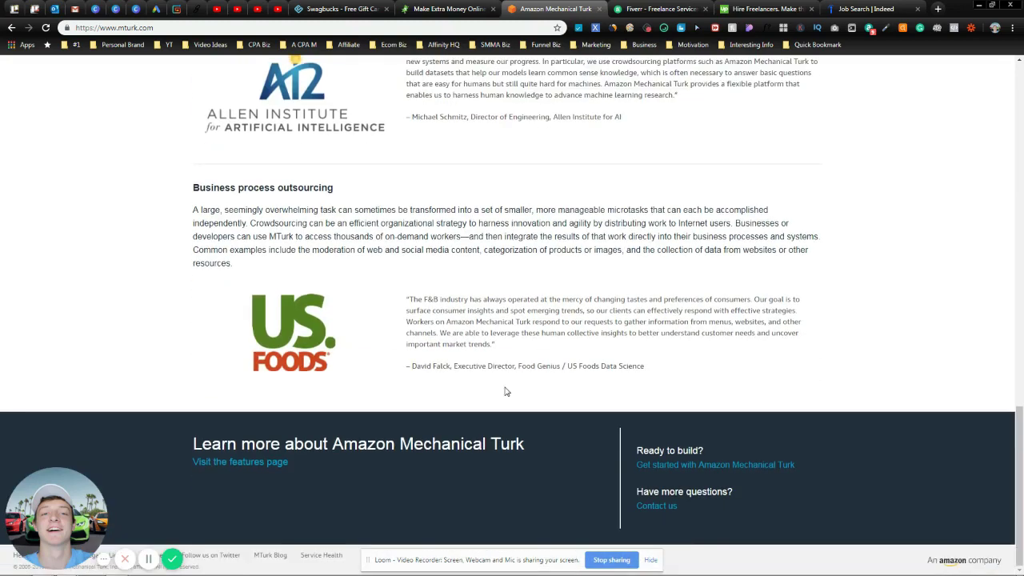
pyautogui.scroll(5, 505, 391)
pyautogui.scroll(5, 504, 389)
pyautogui.scroll(5, 503, 389)
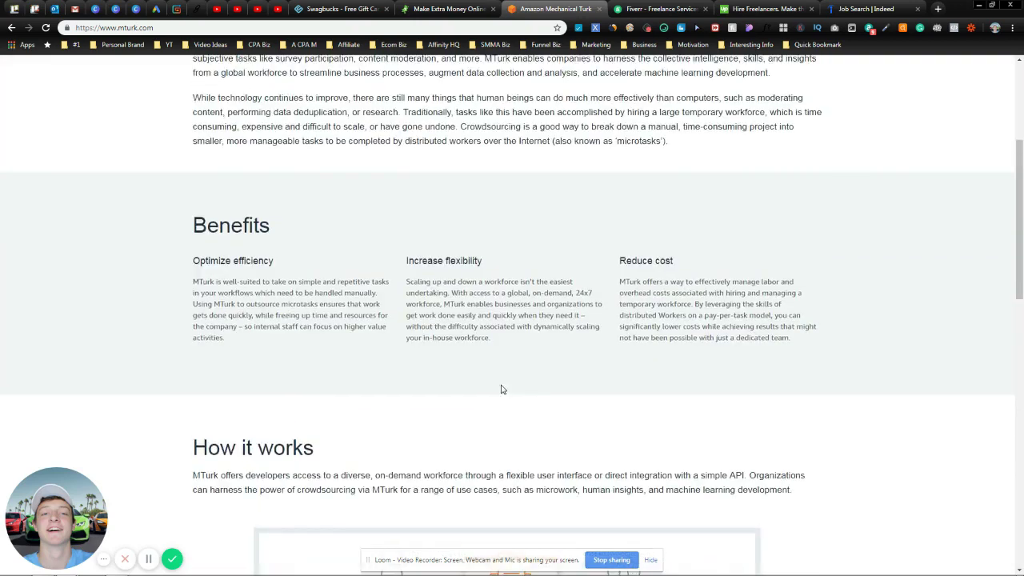
pyautogui.scroll(5, 502, 387)
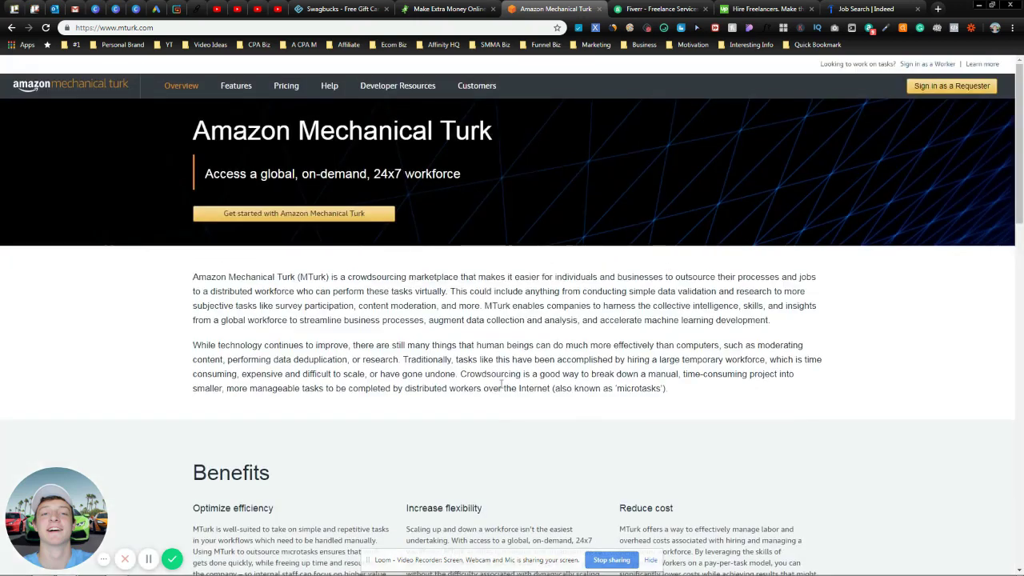
pyautogui.click(646, 9)
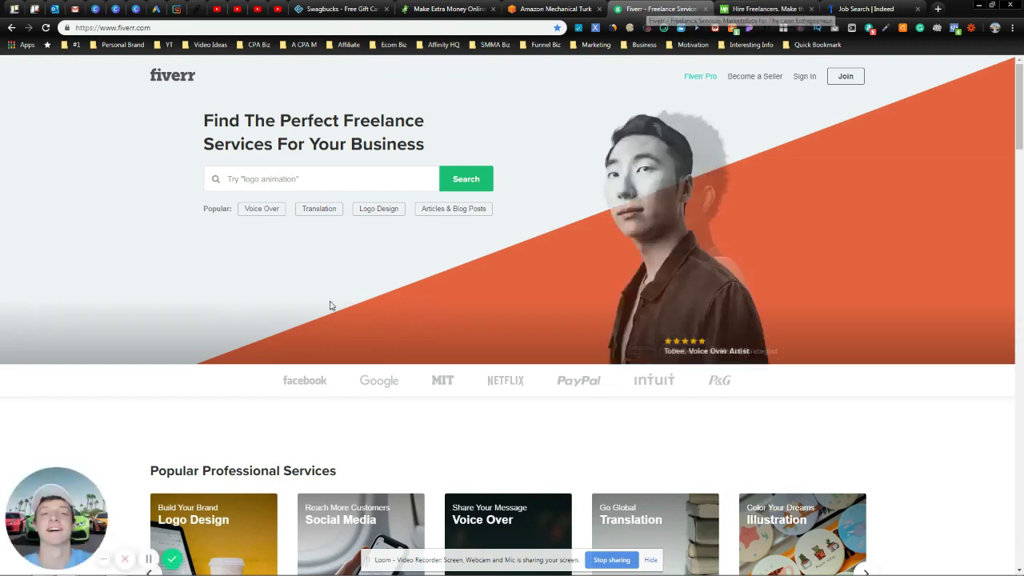
pyautogui.scroll(-4, 161, 303)
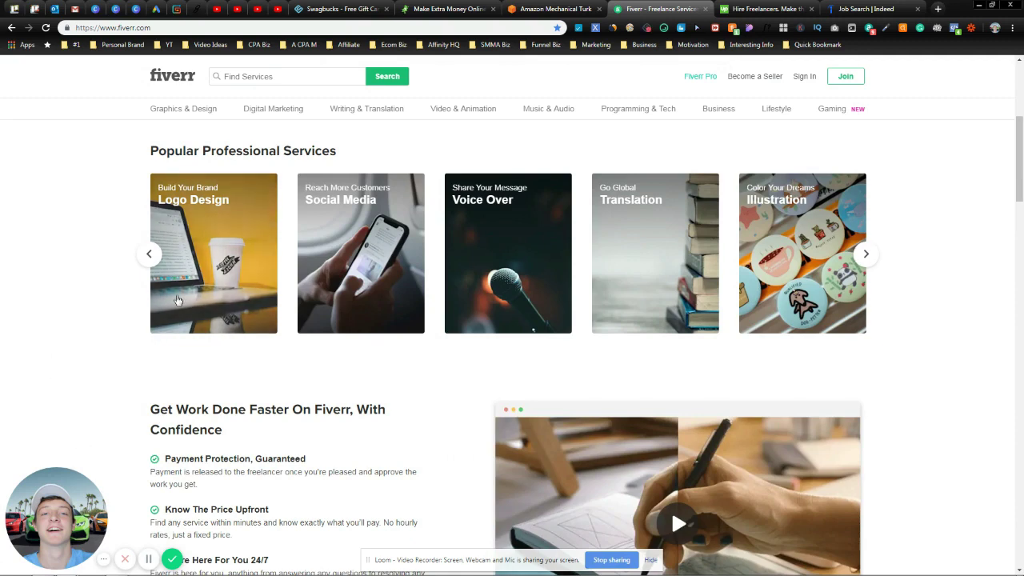
pyautogui.scroll(4, 36, 355)
pyautogui.scroll(-2, 34, 354)
pyautogui.scroll(-1, 33, 354)
pyautogui.scroll(-1, 34, 355)
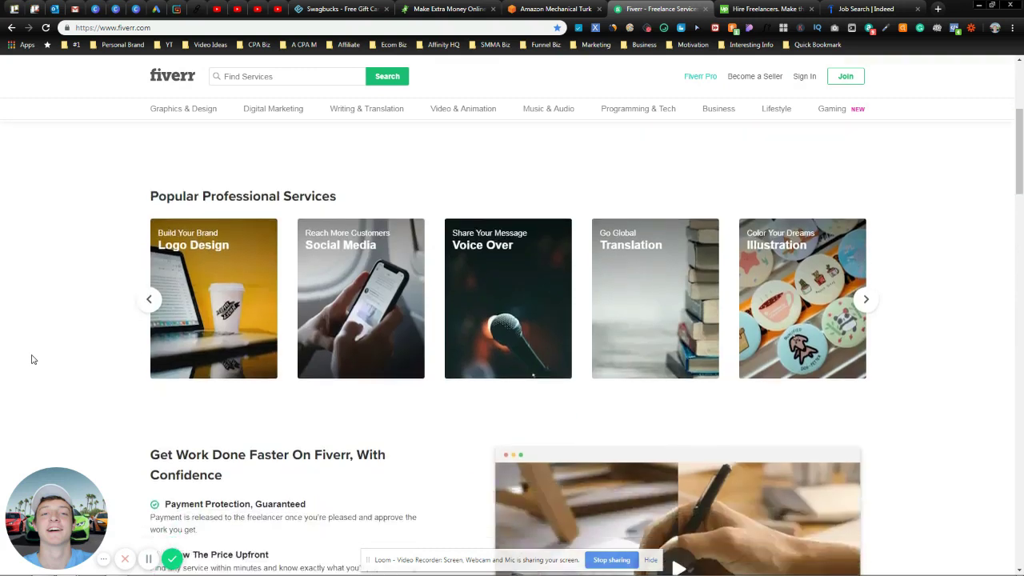
pyautogui.scroll(-2, 43, 361)
pyautogui.scroll(-3, 61, 366)
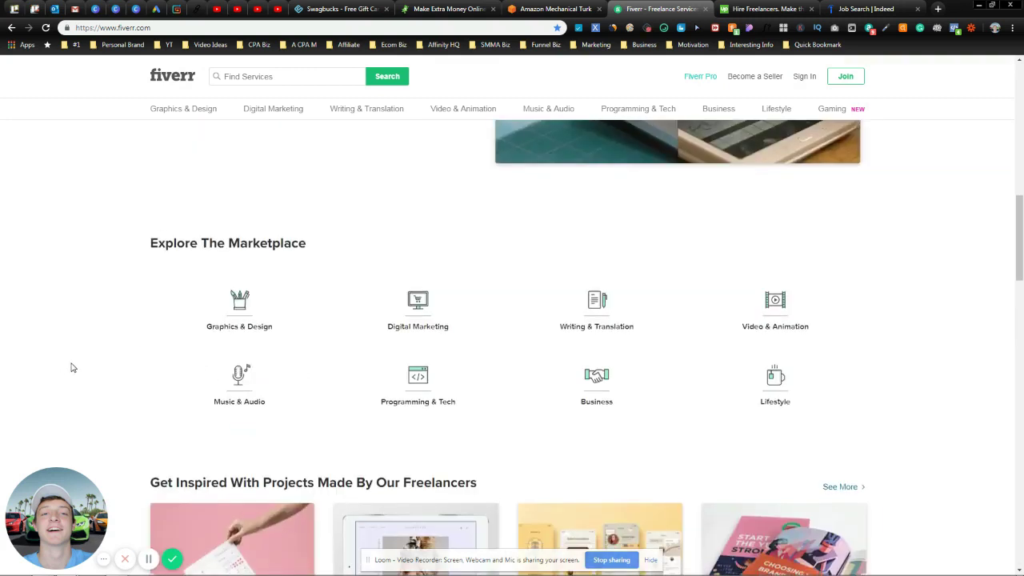
pyautogui.scroll(-3, 70, 356)
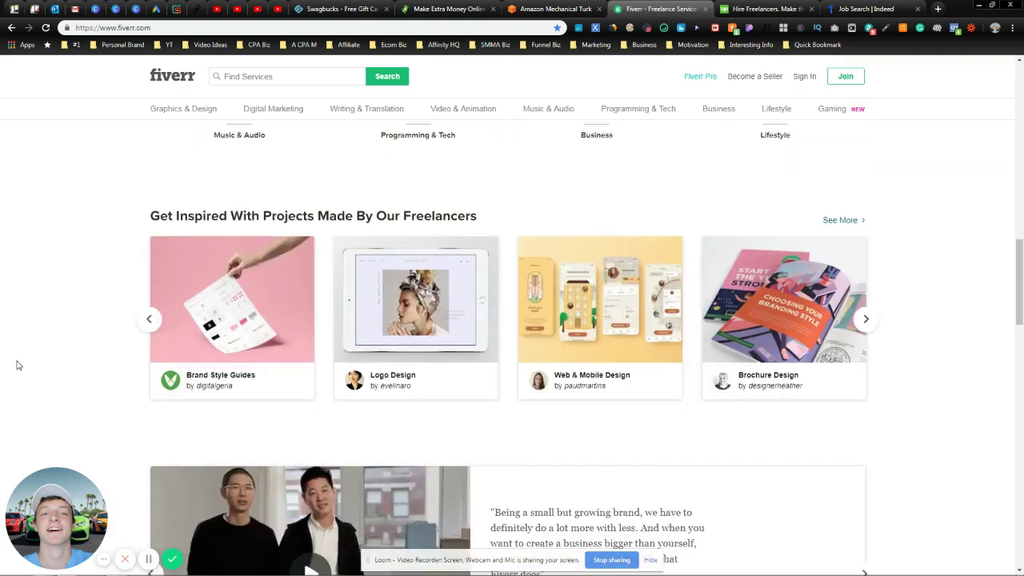
pyautogui.scroll(4, 43, 361)
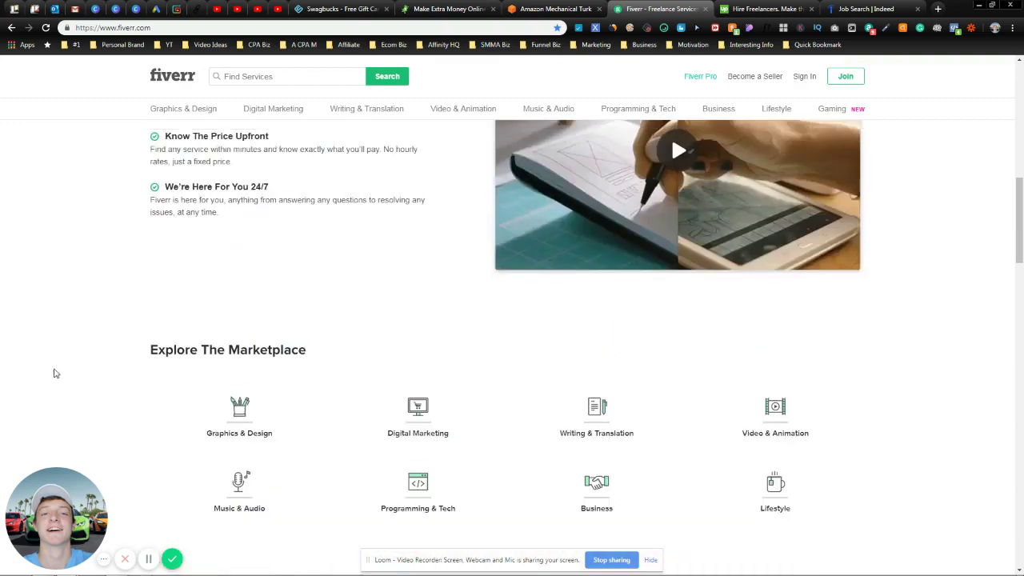
pyautogui.scroll(4, 48, 368)
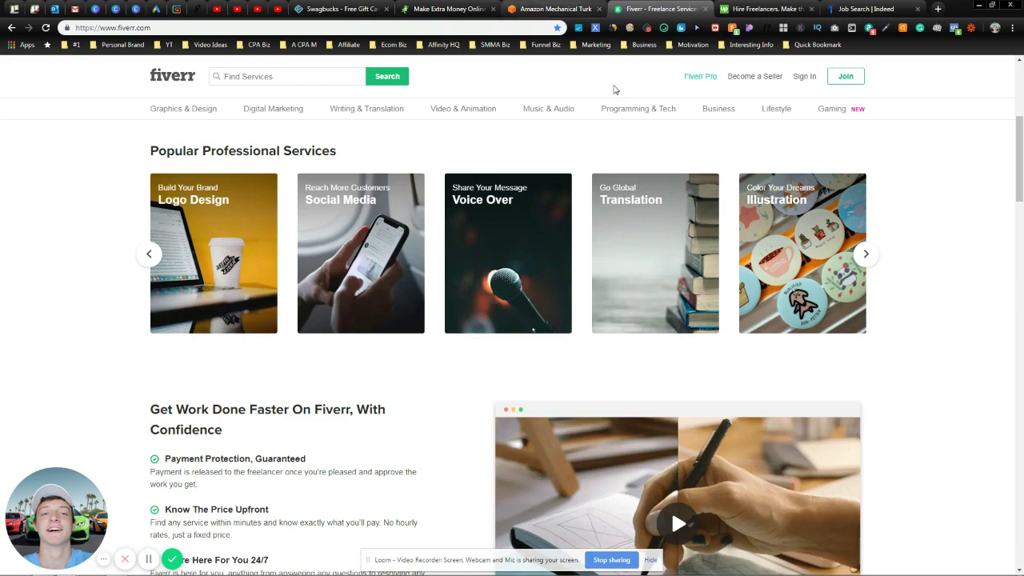
pyautogui.scroll(3, 581, 325)
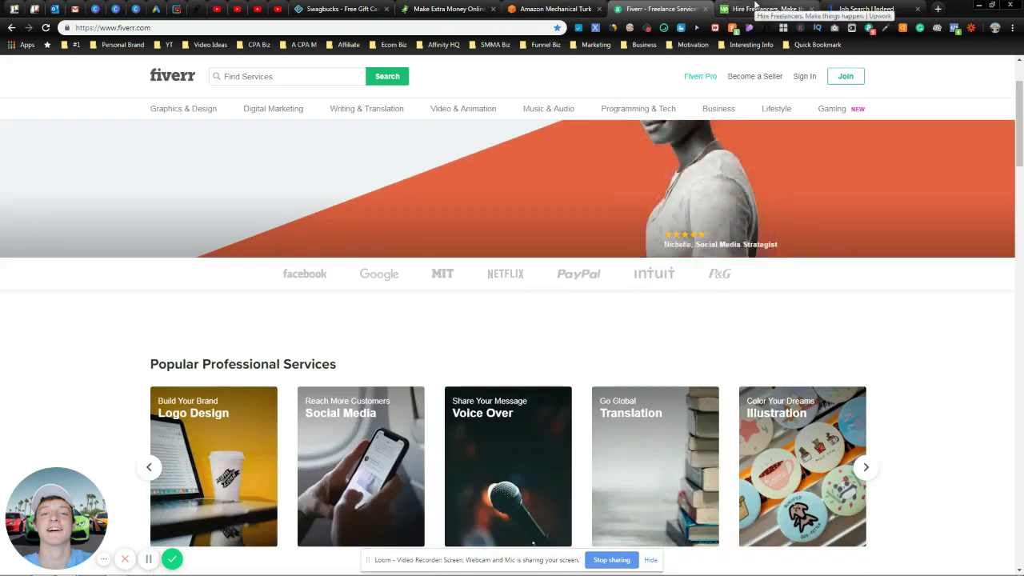
# - Review Upwork's categories and pricing plans, briefly revisiting Fiverr, then return to MTurk
pyautogui.click(754, 8)
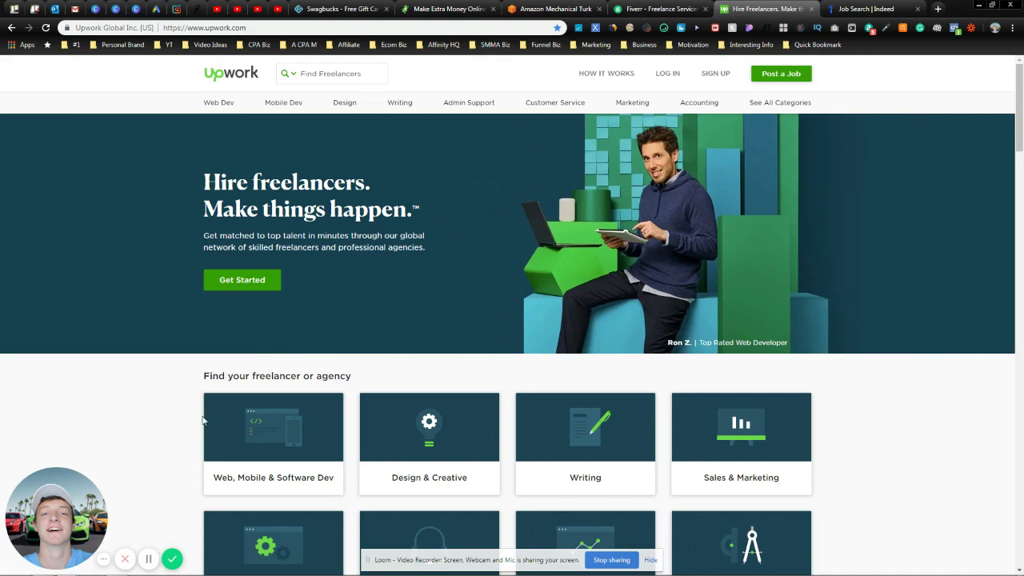
pyautogui.click(661, 9)
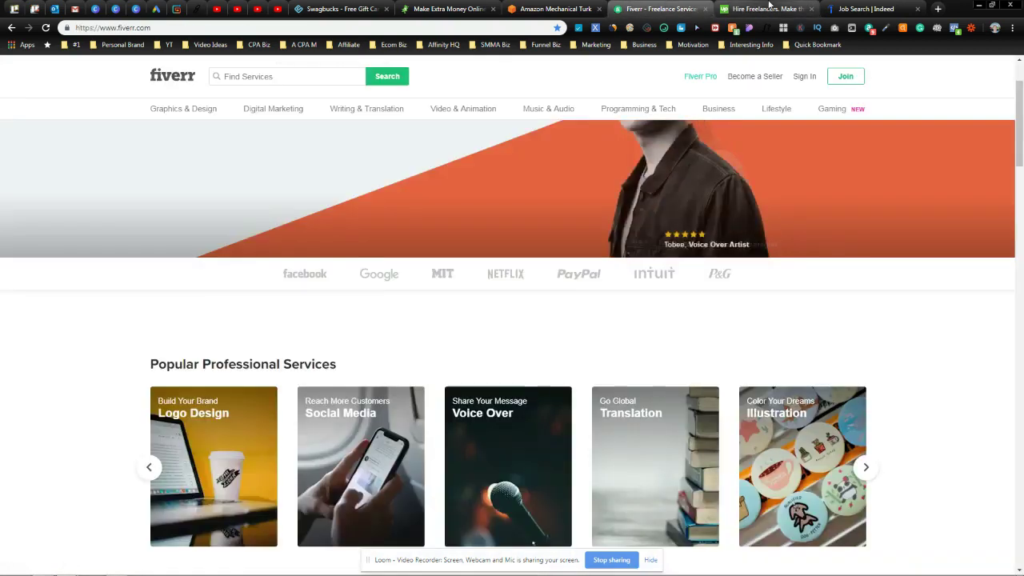
pyautogui.click(768, 6)
pyautogui.scroll(-3, 194, 382)
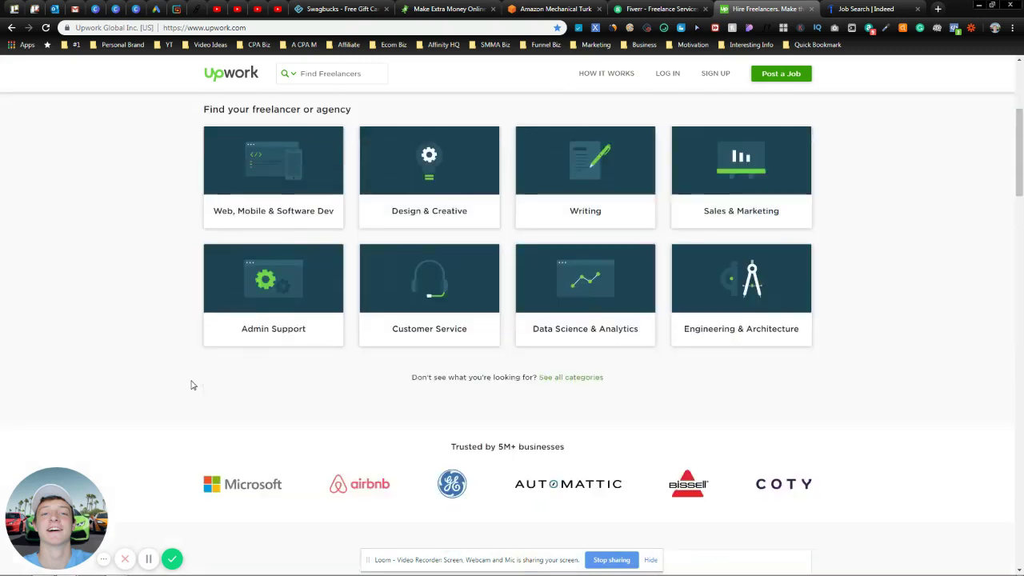
pyautogui.scroll(-3, 191, 385)
pyautogui.scroll(-2, 192, 386)
pyautogui.scroll(-4, 184, 387)
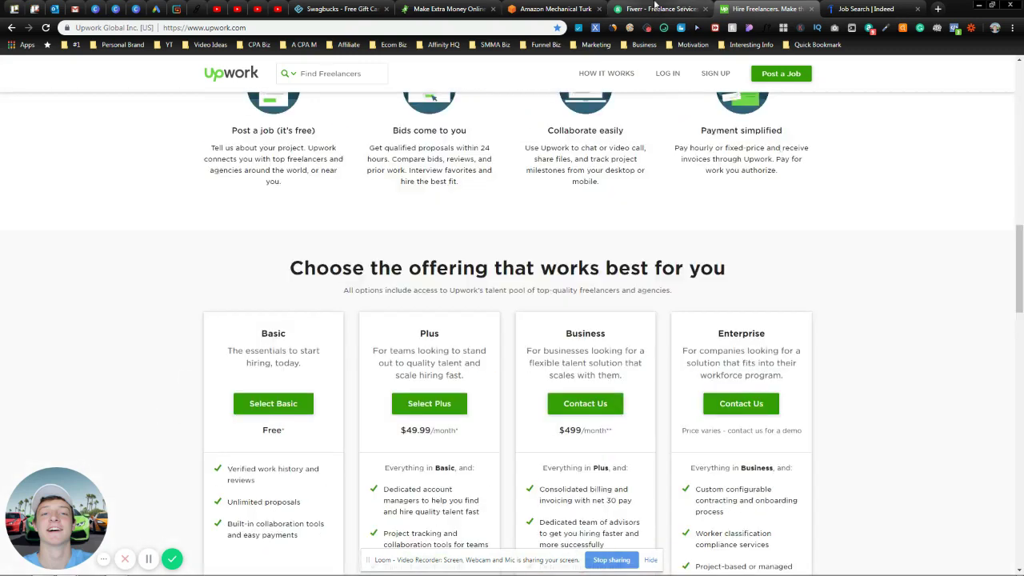
pyautogui.click(535, 6)
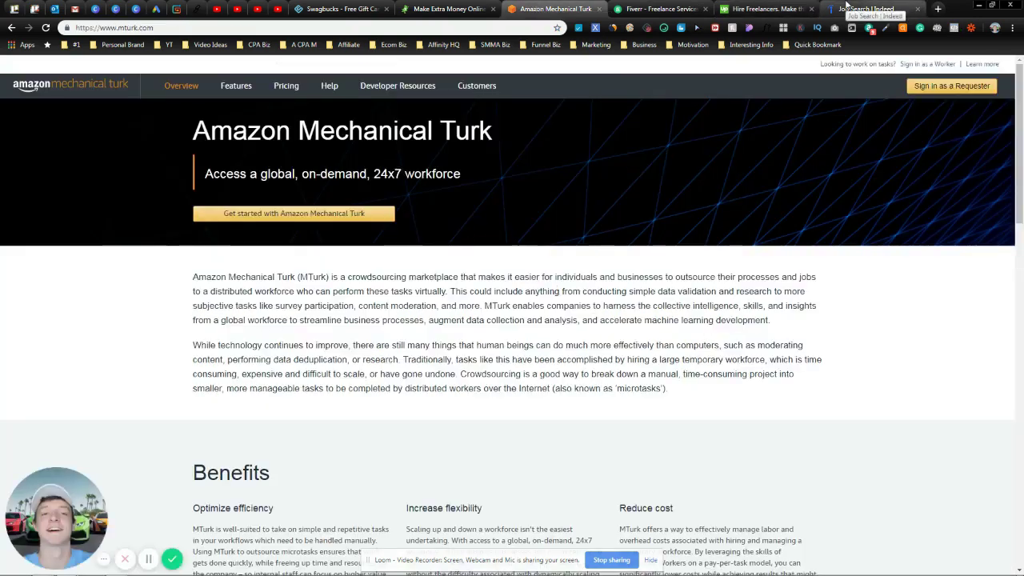
# - Open Indeed's recent search 'Join Our Affiliate Program' (about 10,741 jobs) in a new tab
pyautogui.click(845, 6)
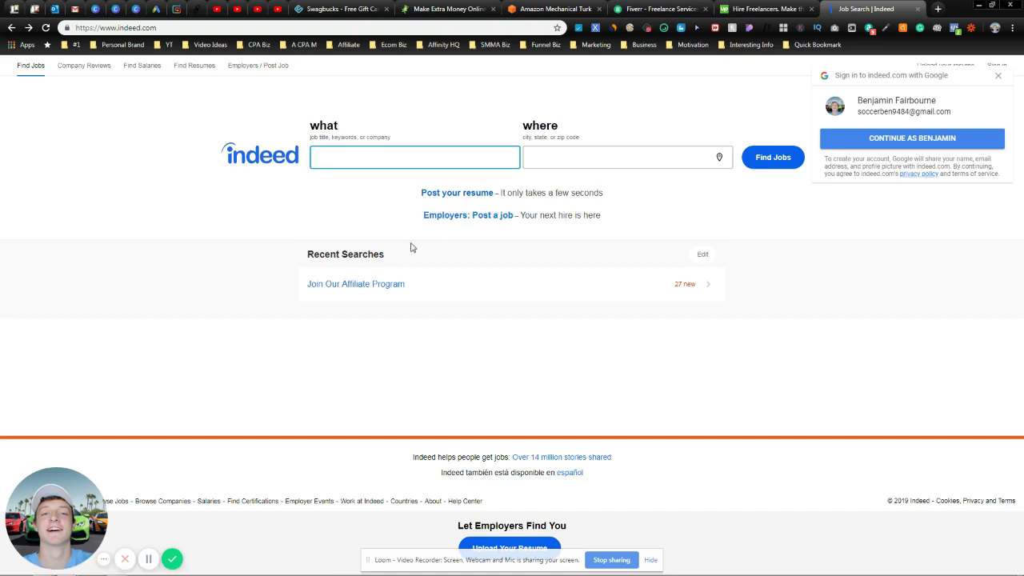
pyautogui.middleClick(353, 287)
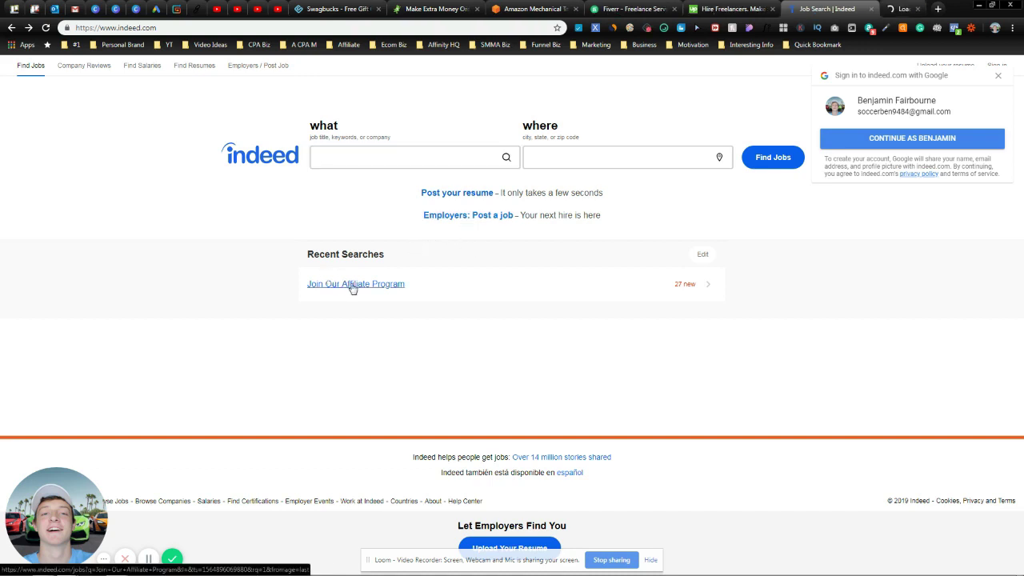
pyautogui.click(885, 8)
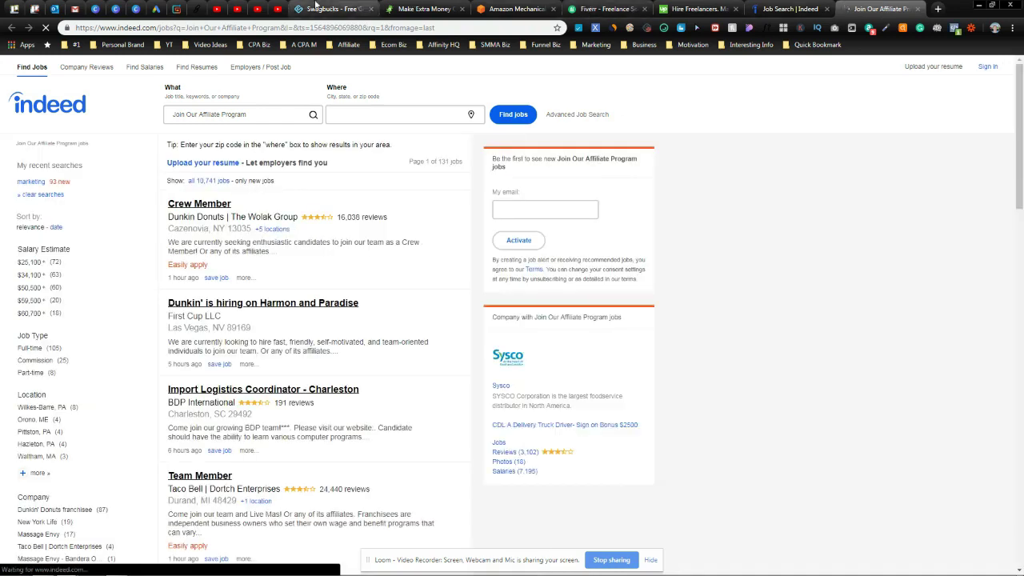
pyautogui.click(332, 8)
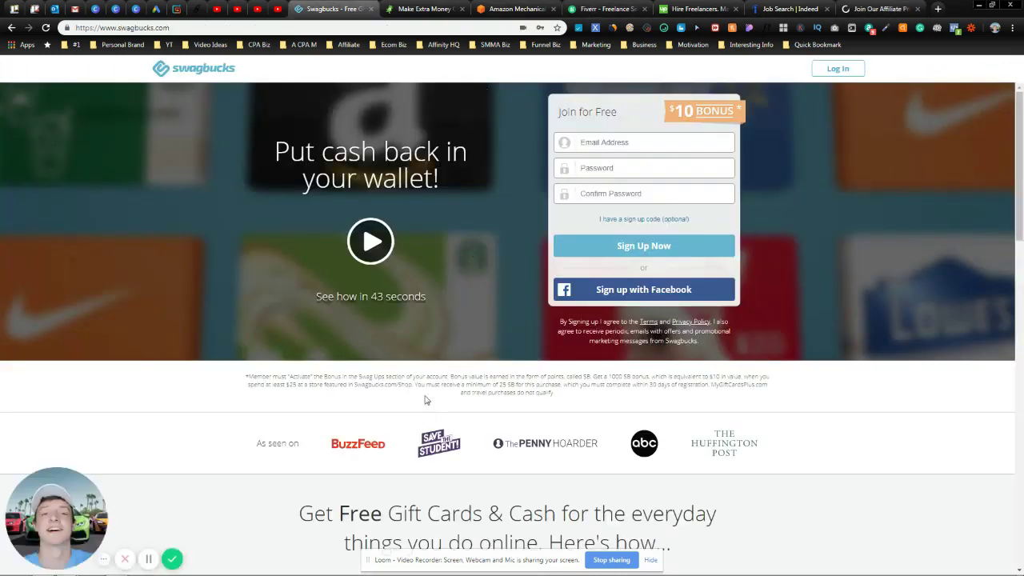
pyautogui.click(414, 7)
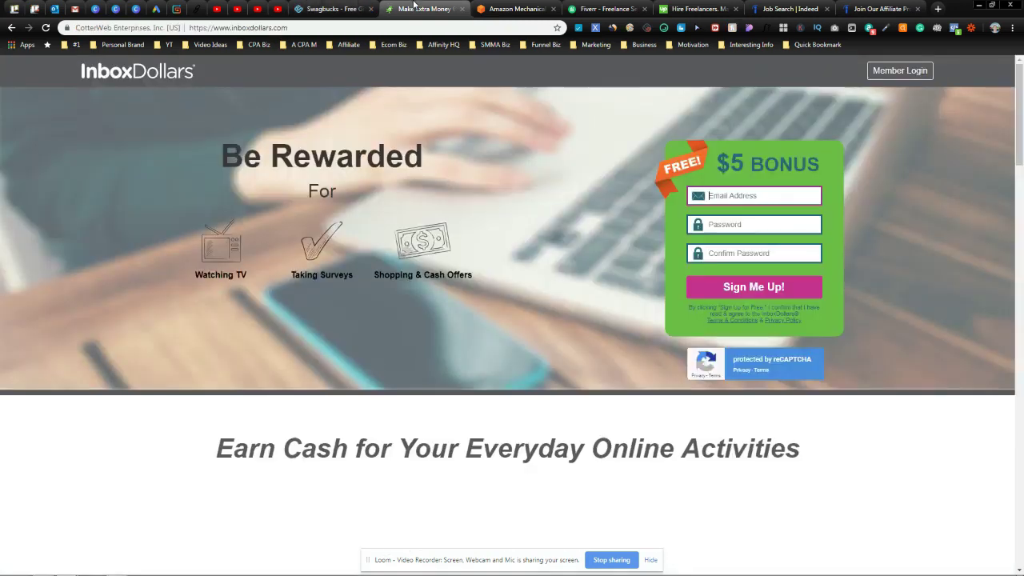
pyautogui.click(595, 7)
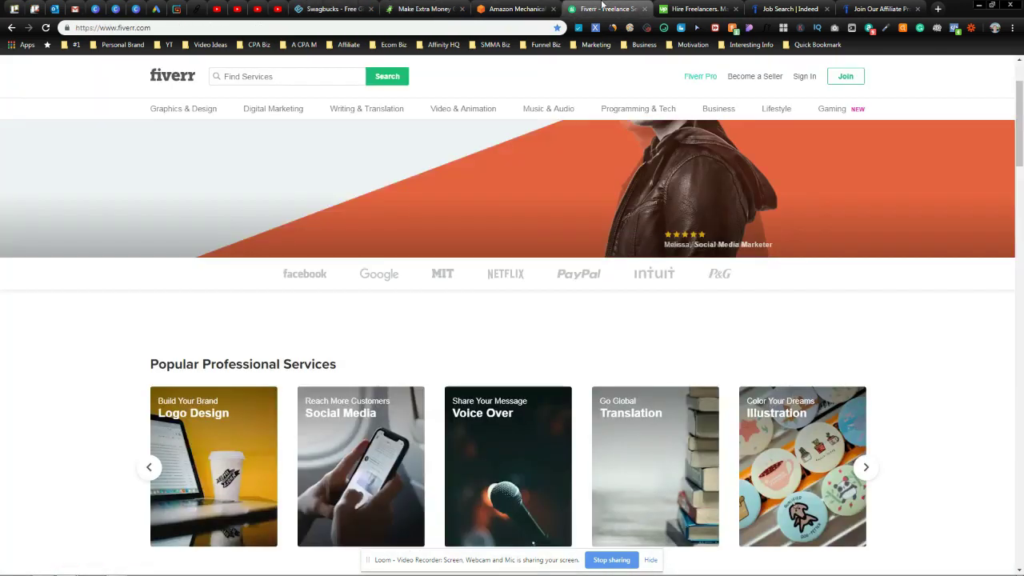
pyautogui.click(712, 6)
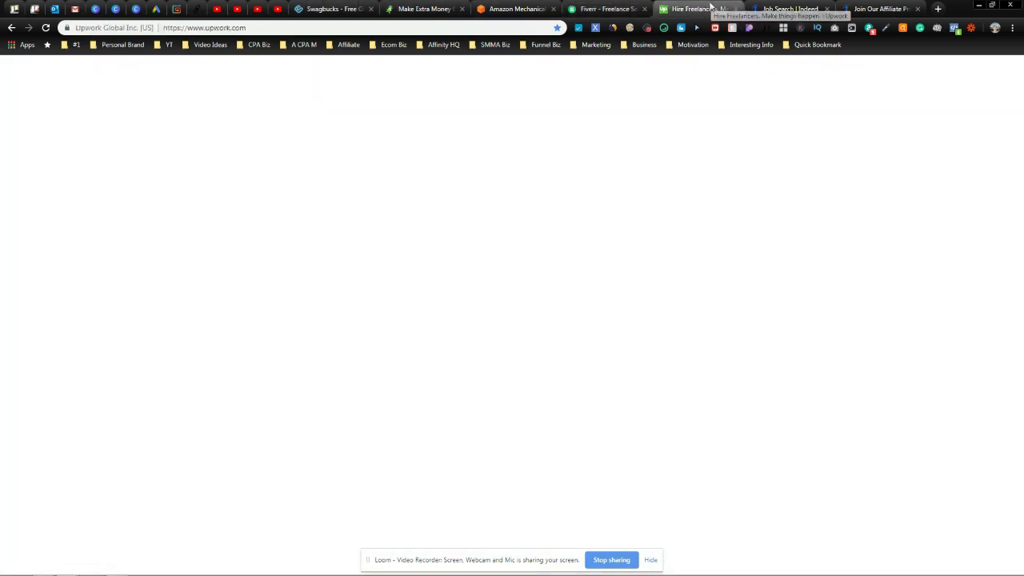
pyautogui.scroll(-10, 548, 412)
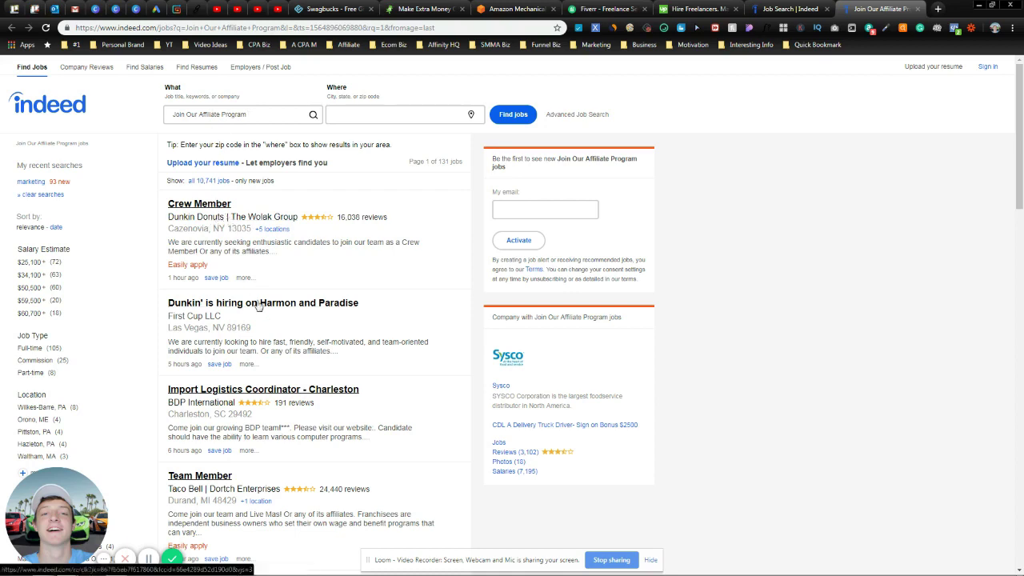
pyautogui.scroll(-3, 280, 324)
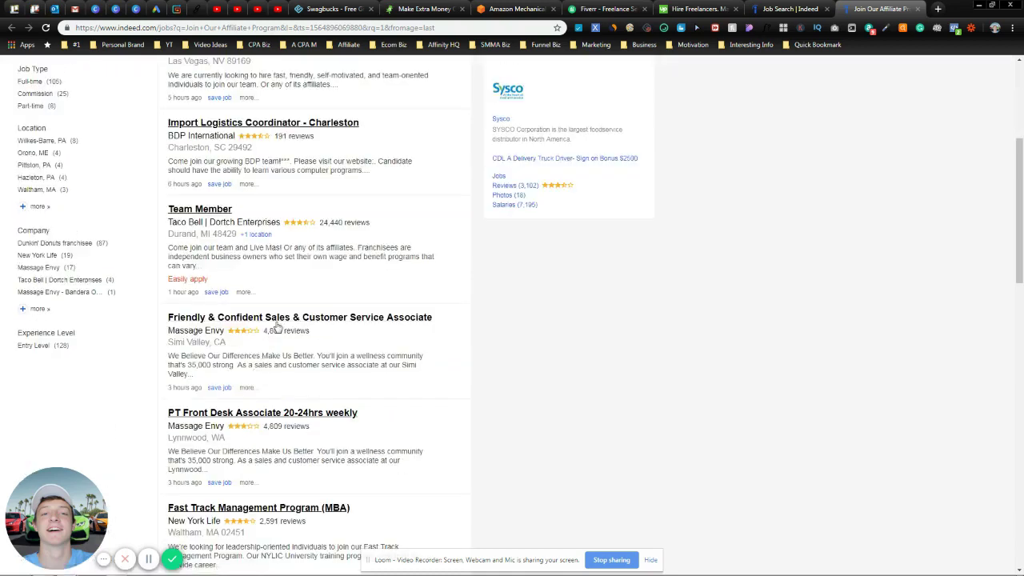
pyautogui.scroll(-4, 285, 321)
pyautogui.scroll(-10, 284, 320)
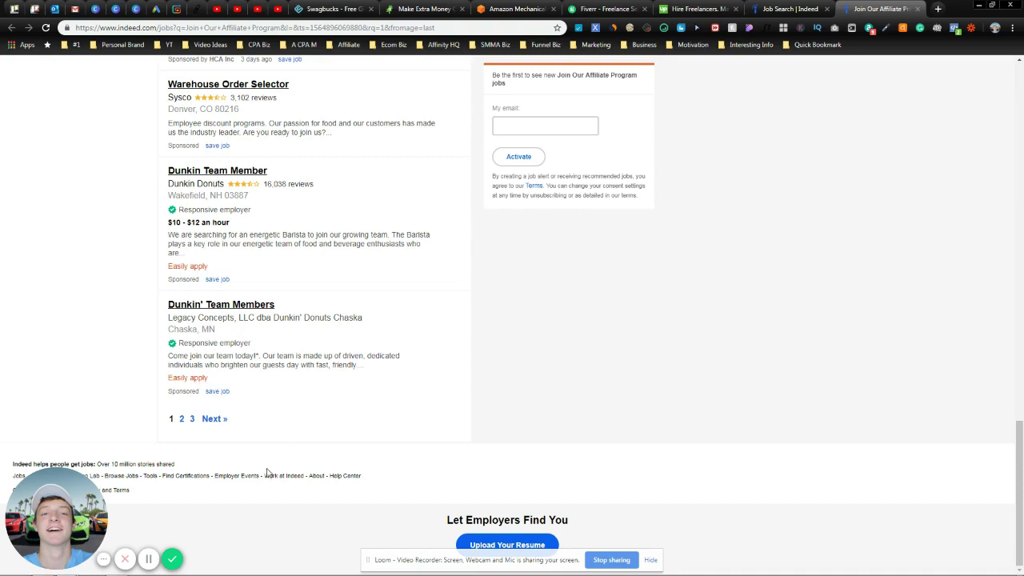
pyautogui.scroll(15, 256, 448)
pyautogui.scroll(-10, 240, 412)
pyautogui.scroll(12, 192, 546)
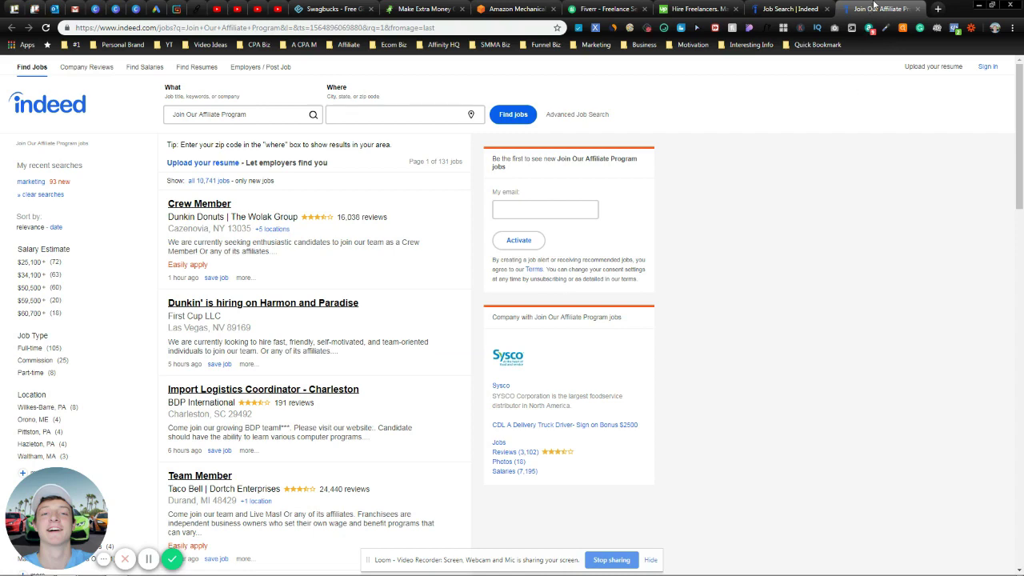
# - Close the 'Join Our Affiliate Program' results tab after scrolling to its pagination
pyautogui.middleClick(870, 10)
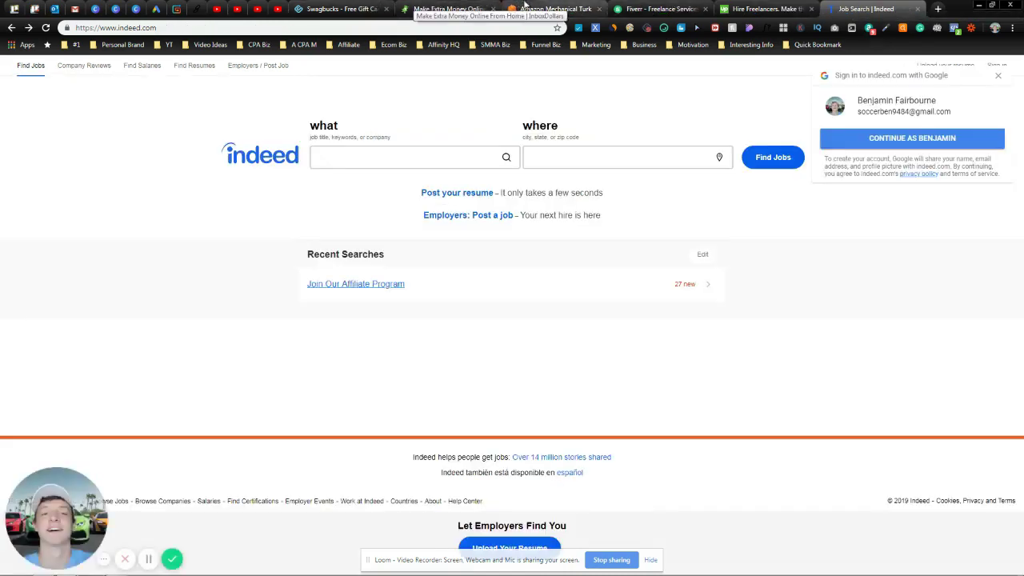
# - Check the Mechanical Turk tab, then flip between Swagbucks and InboxDollars, ending on InboxDollars' $5 offer
pyautogui.click(552, 9)
pyautogui.scroll(-15, 404, 353)
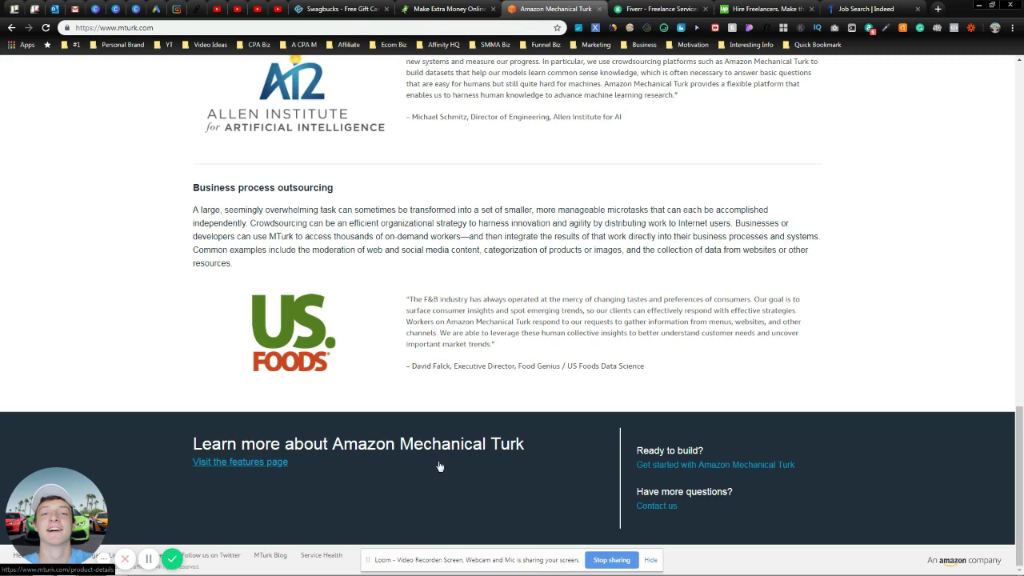
pyautogui.scroll(1, 390, 459)
pyautogui.scroll(15, 389, 458)
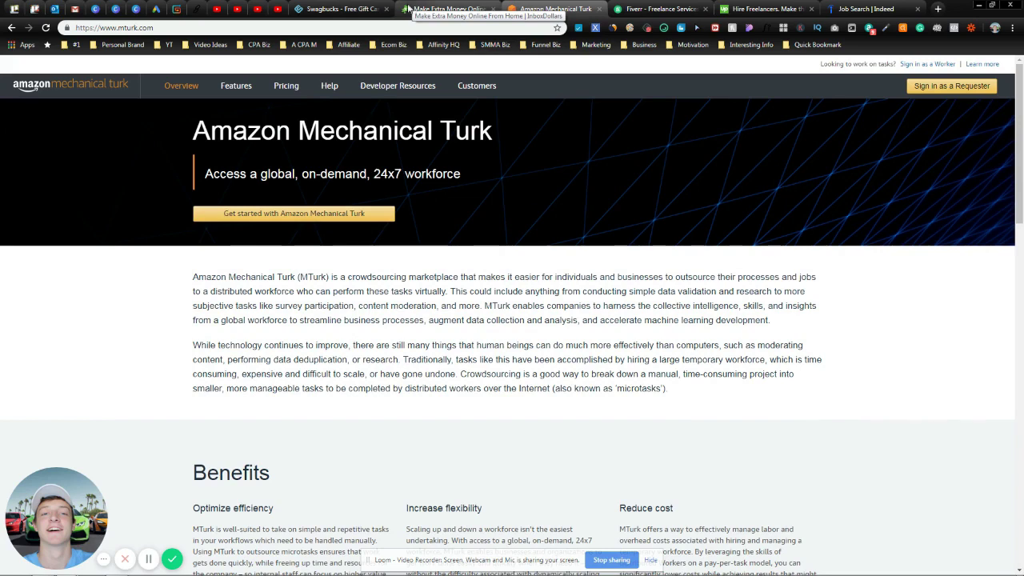
pyautogui.click(344, 9)
pyautogui.click(452, 9)
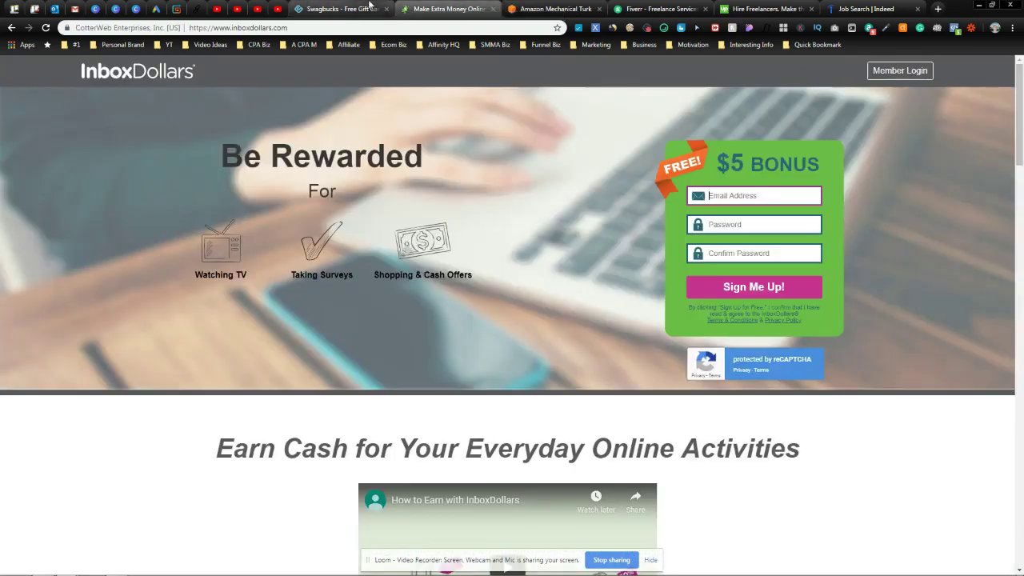
pyautogui.click(360, 9)
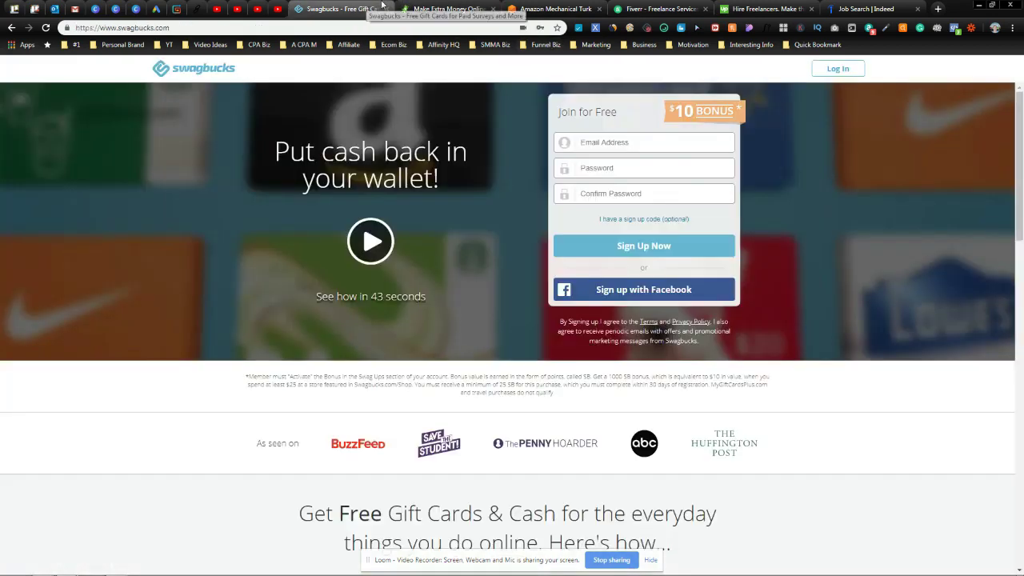
pyautogui.click(432, 8)
pyautogui.click(380, 7)
pyautogui.click(419, 8)
pyautogui.click(384, 8)
pyautogui.click(419, 7)
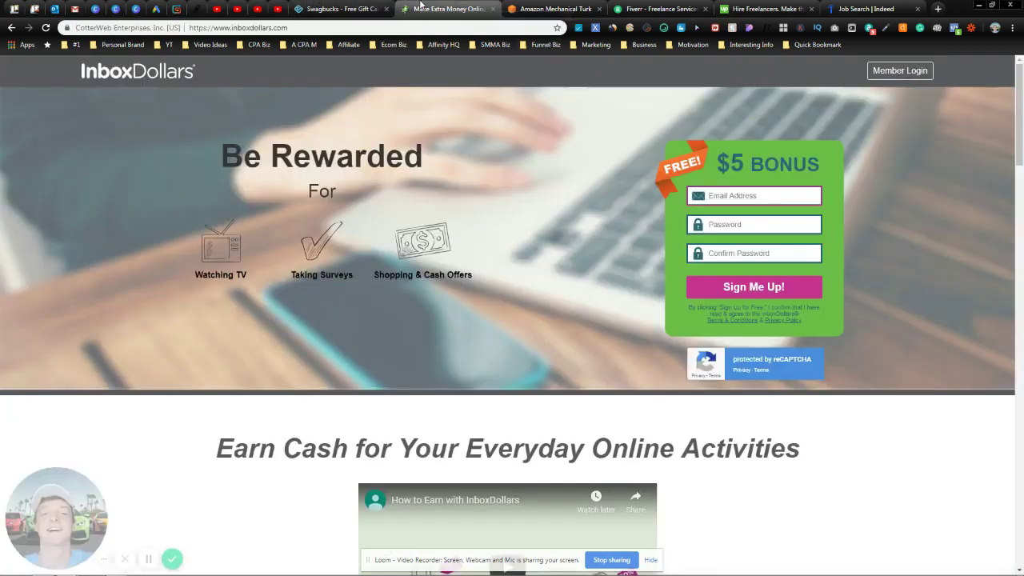